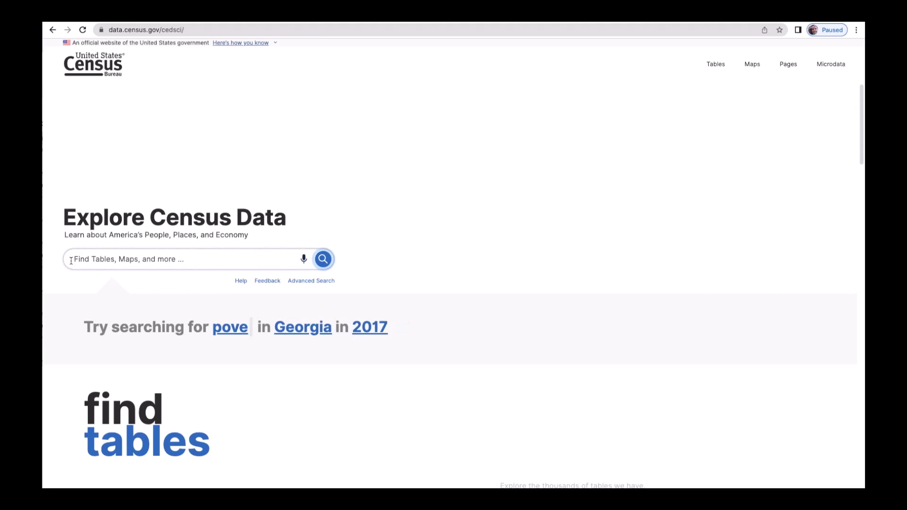
Search data.census.gov for 'median earnings by sex by education'
left_click(71, 260)
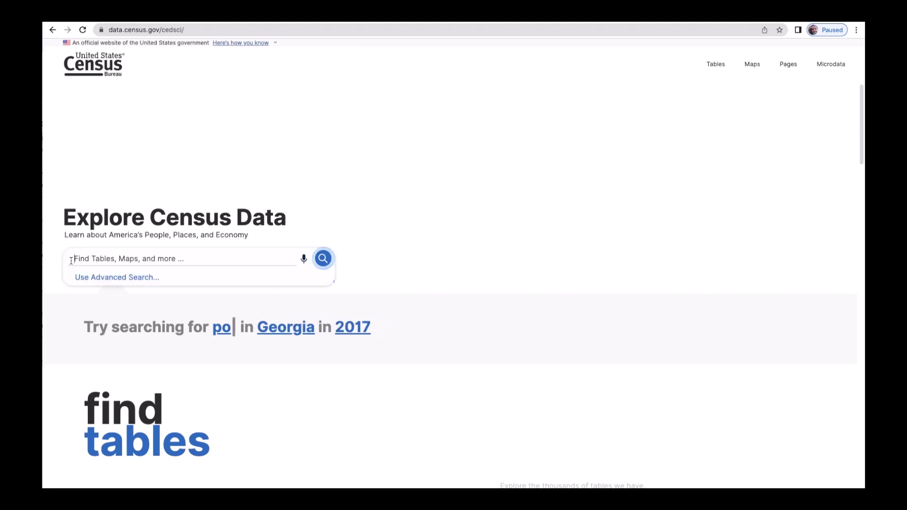
type("med")
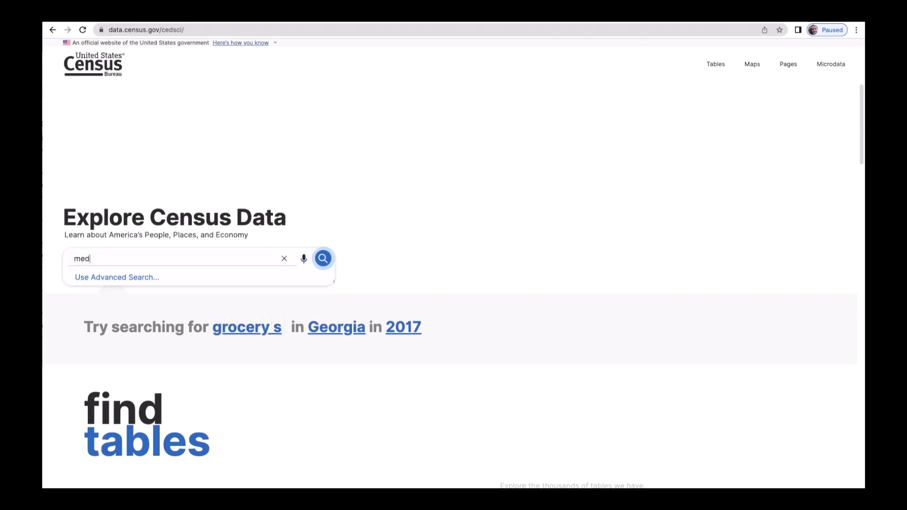
type("ian earnings")
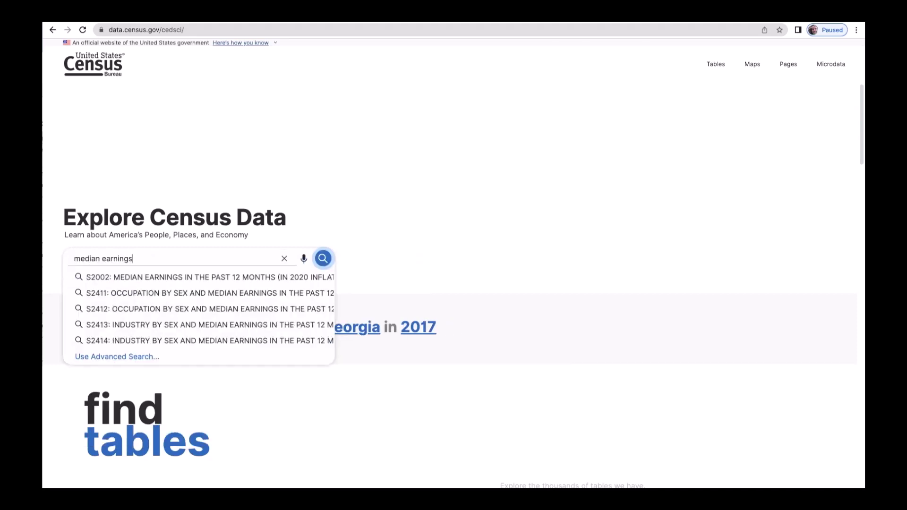
type(" by sex by educat")
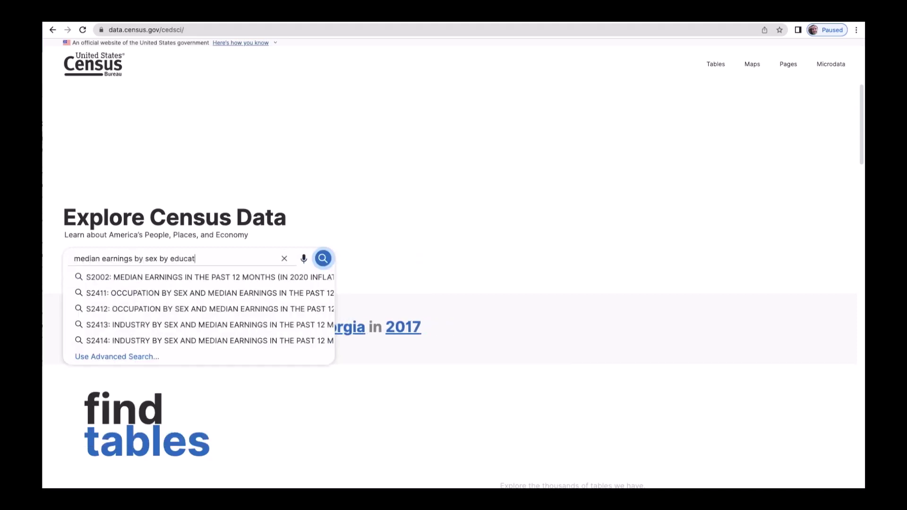
type("ion")
key("Return")
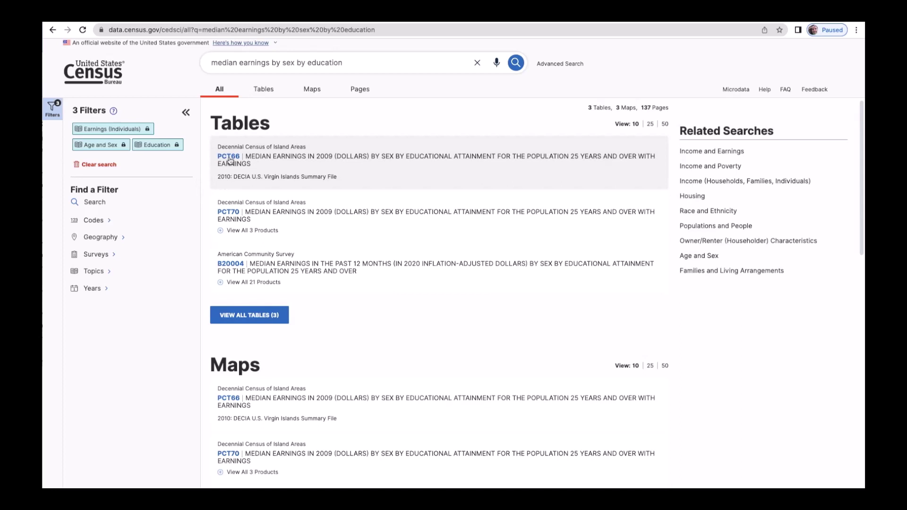
Open the PCT66 median earnings table and download it as an Excel workbook
left_click(229, 161)
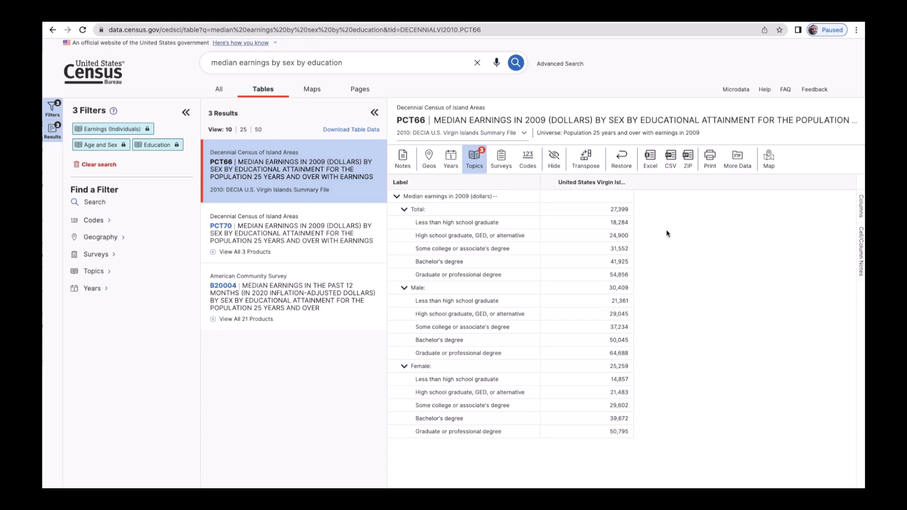
left_click(651, 165)
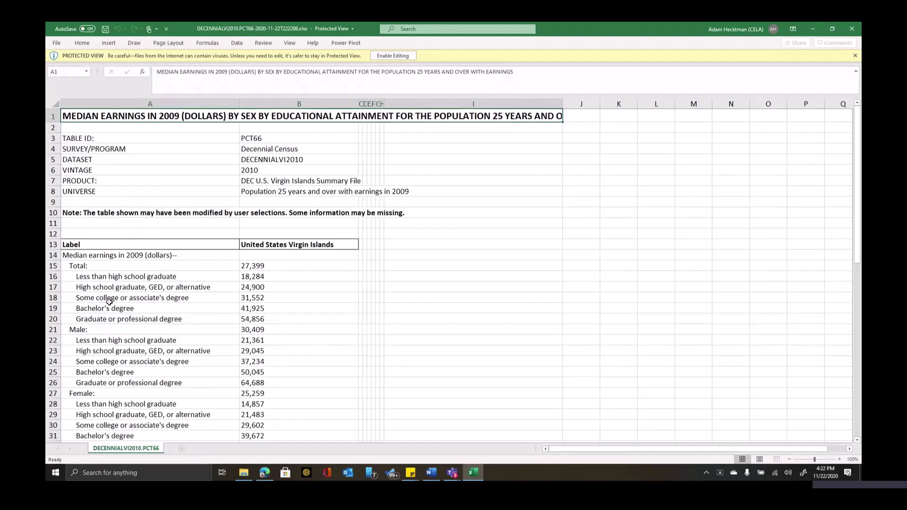
Enable editing on the downloaded PCT66 workbook and select an earnings cell
left_click(393, 56)
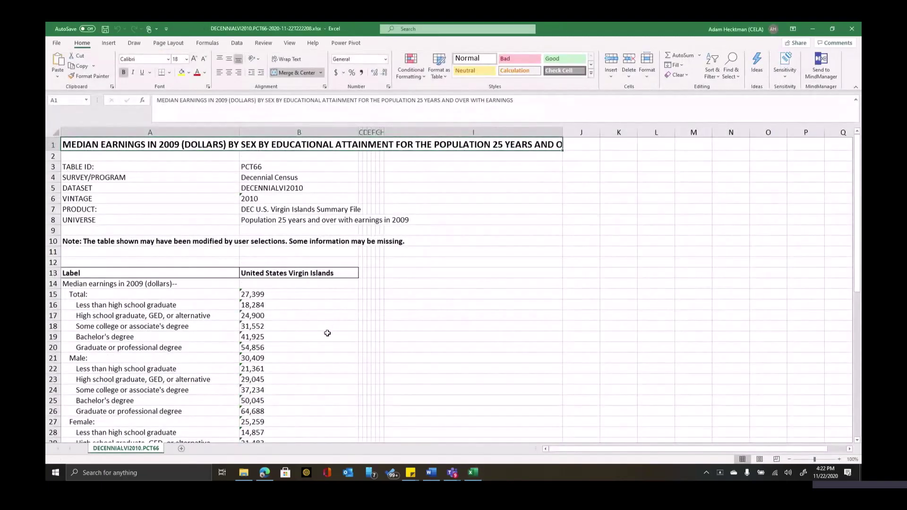
left_click(293, 334)
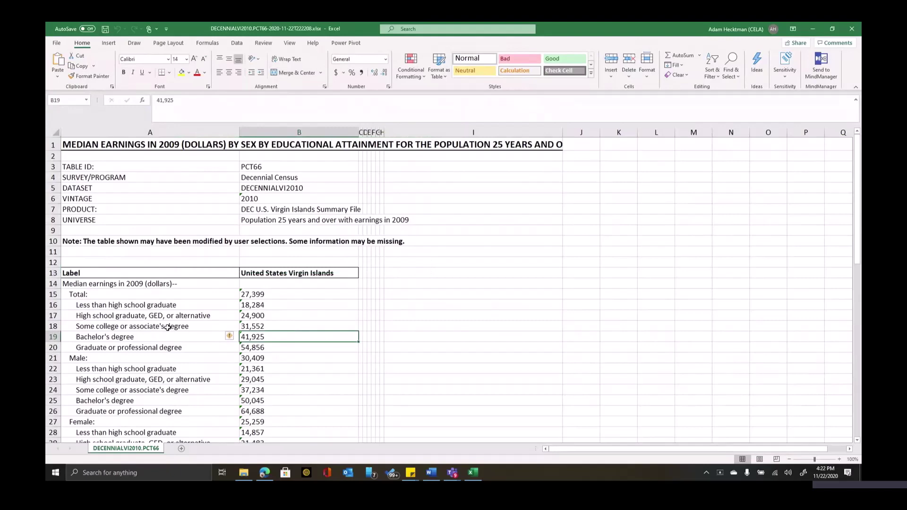
scroll(168, 327, "down", 2)
scroll(169, 327, "up", 2)
Delete the twelve title and metadata rows at the top of the sheet
left_click_drag(53, 145, 53, 262)
right_click(69, 236)
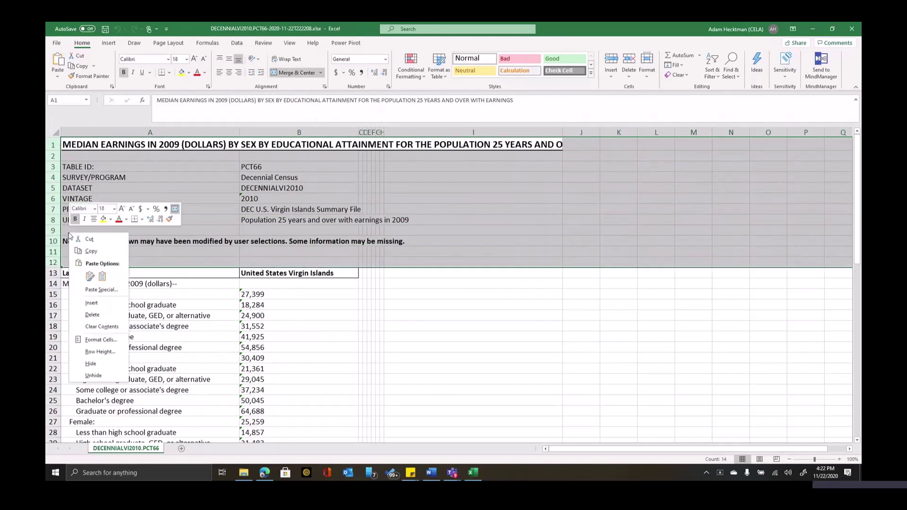
left_click(105, 315)
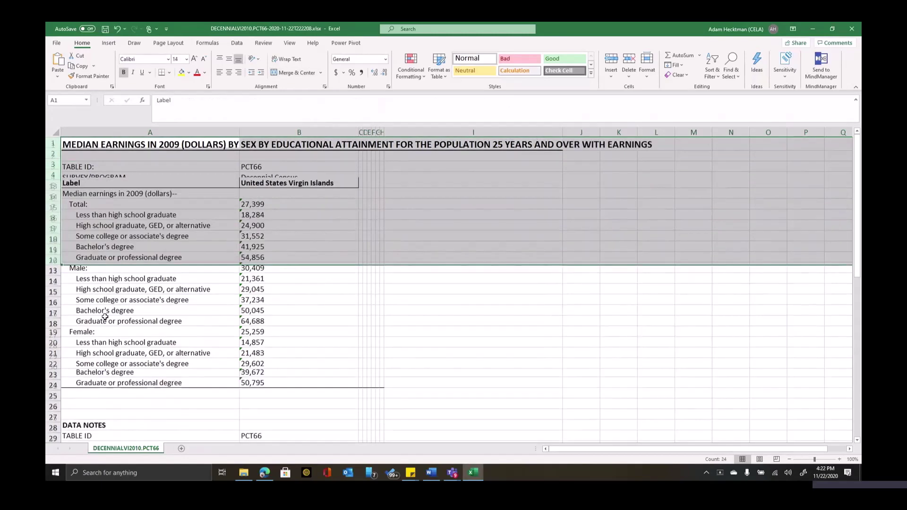
left_click(74, 194)
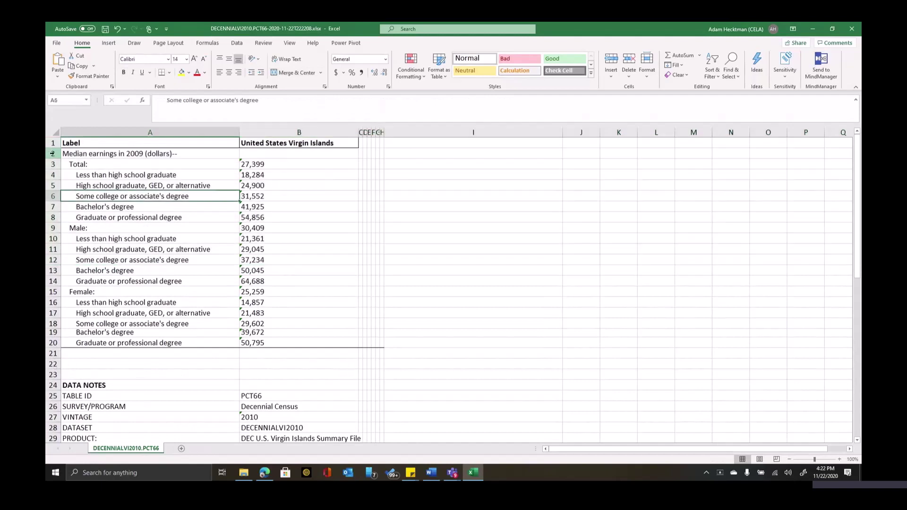
Delete the Median earnings/Total rows and the notes rows below the data
left_click_drag(53, 154, 53, 218)
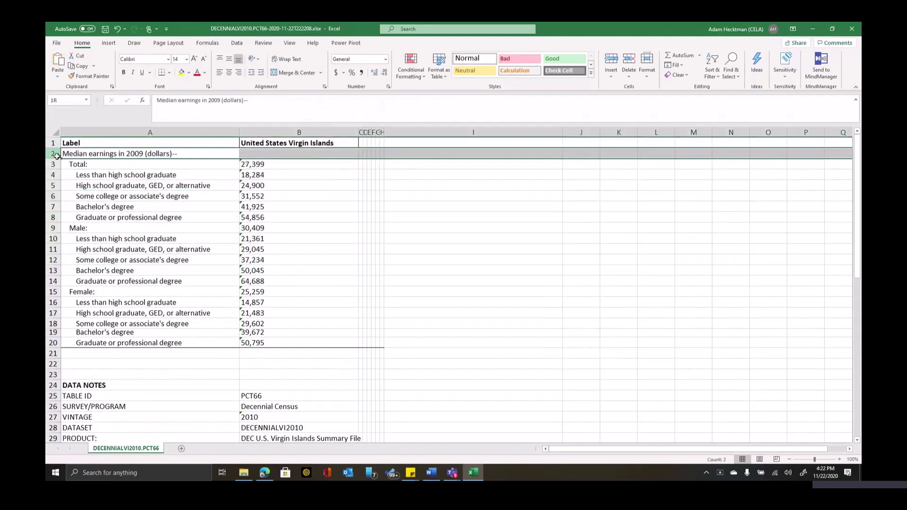
right_click(58, 206)
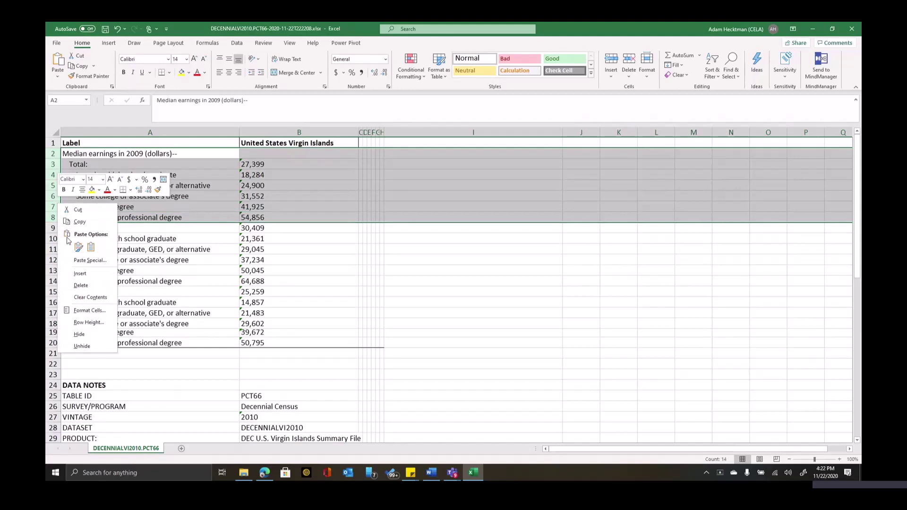
left_click(81, 285)
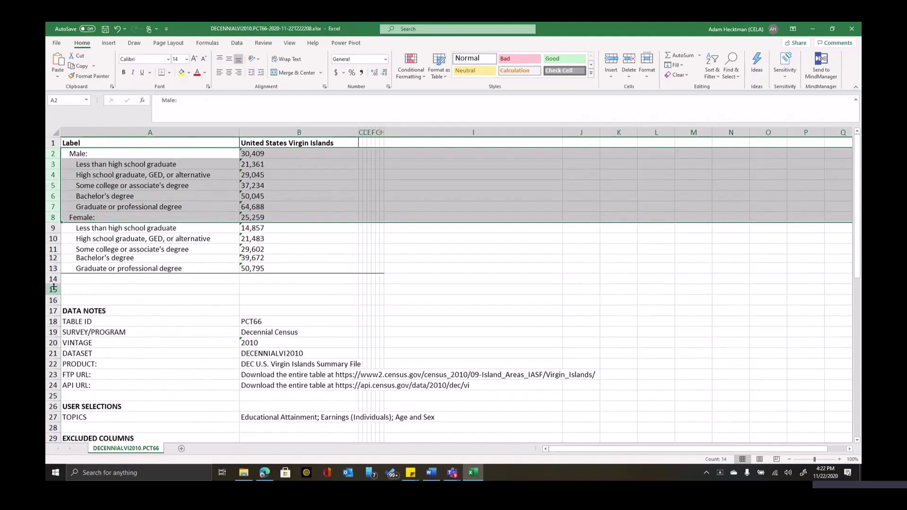
mouse_move(53, 278)
left_mouse_down()
mouse_move(73, 449)
mouse_move(74, 388)
left_mouse_up()
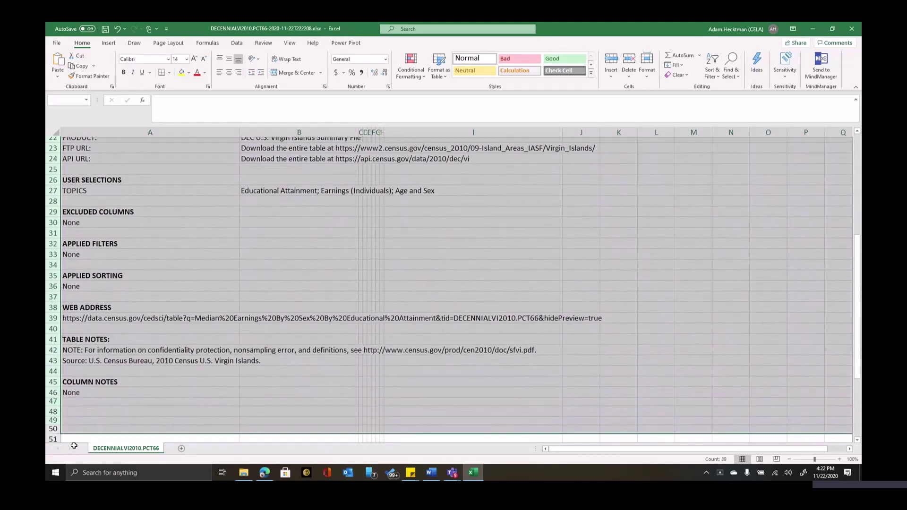
right_click(76, 378)
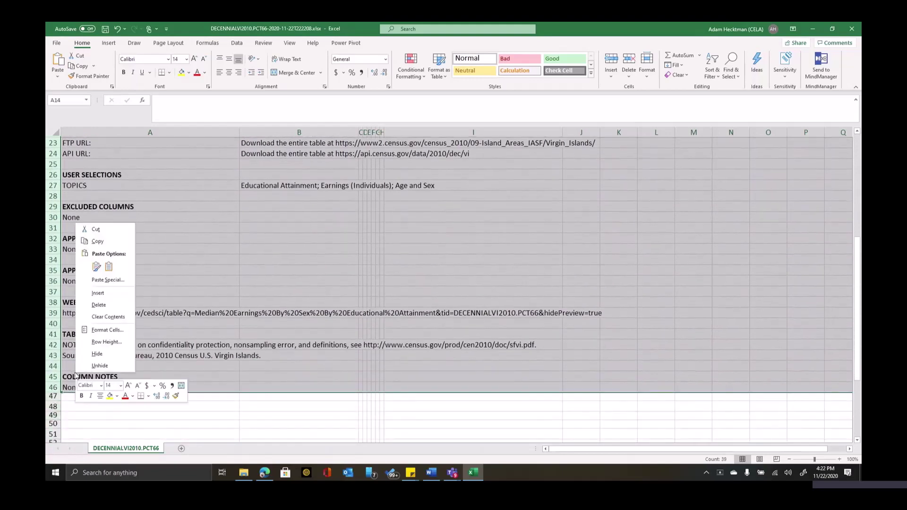
left_click(98, 305)
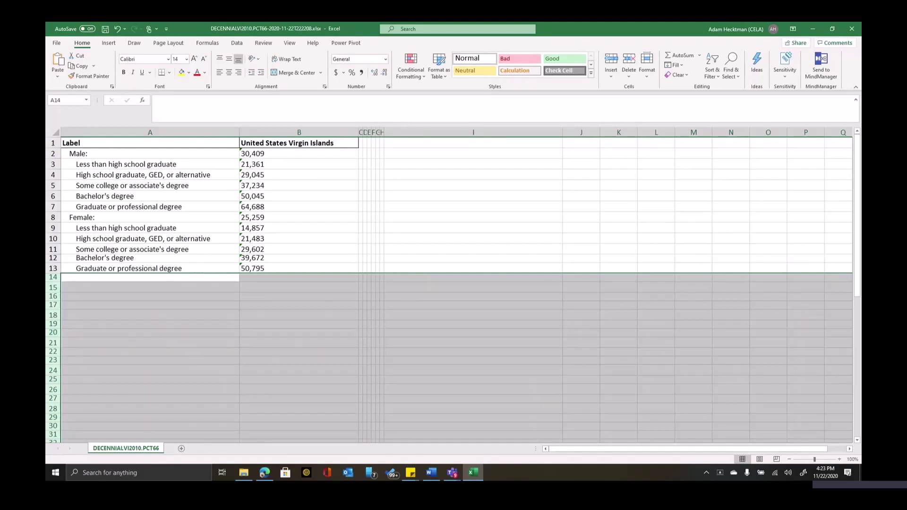
Rename the headings in A1 and B1 to 'Gender' and 'Median Income'
left_click(106, 142)
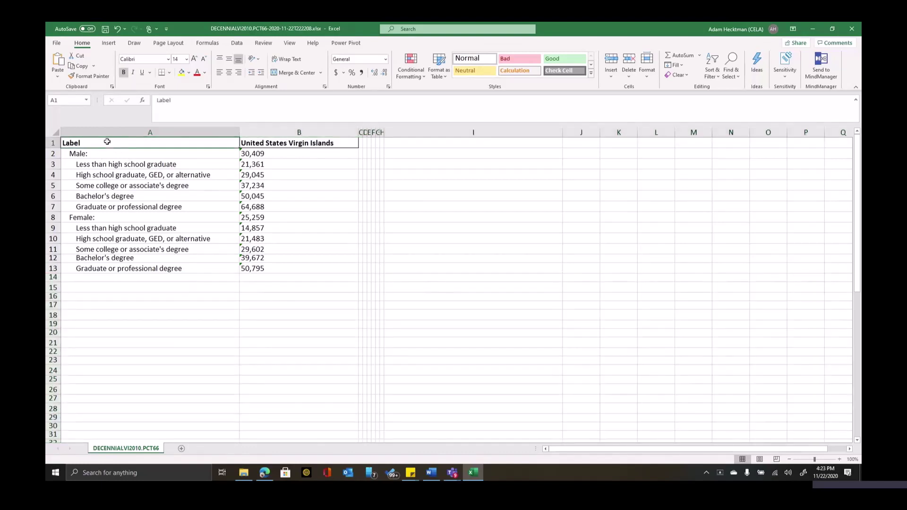
type("Gender")
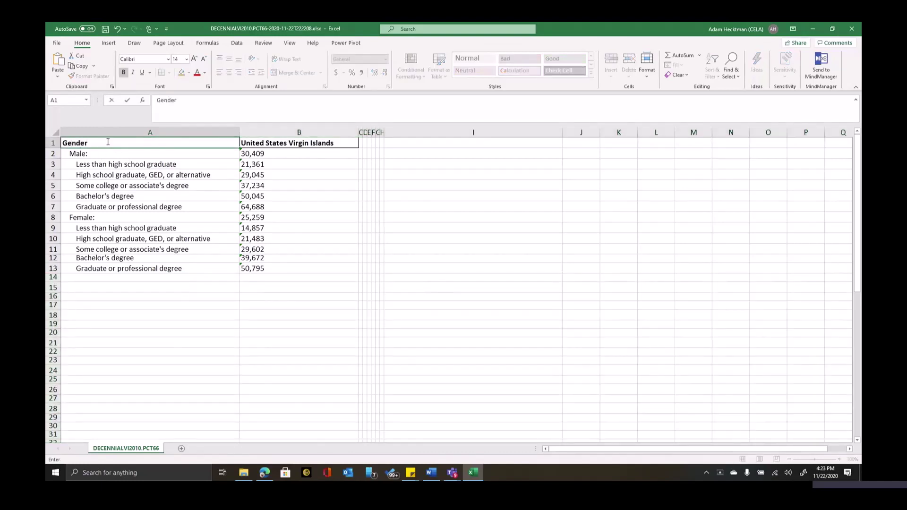
key("Tab")
type("Median")
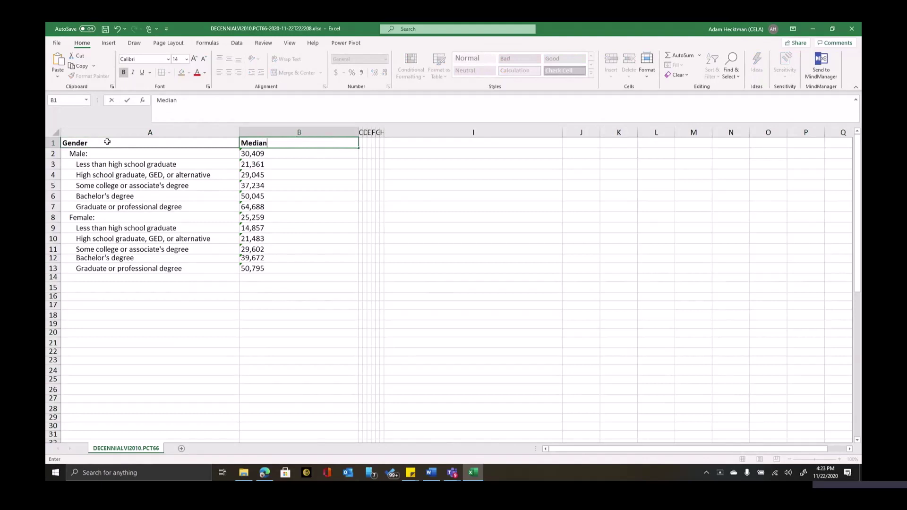
type(" Income")
left_click(97, 175)
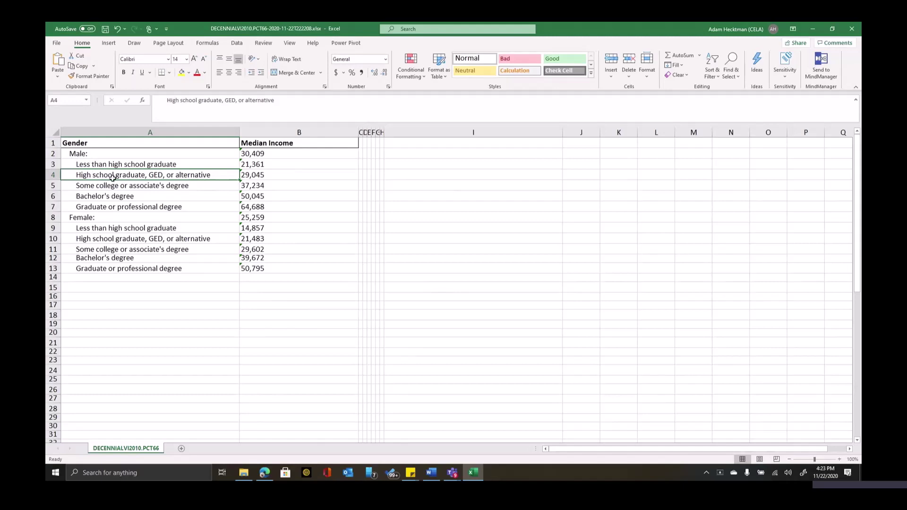
Insert a column before A, move Gender to A1 and add an 'Education' header in B1
left_click(94, 129)
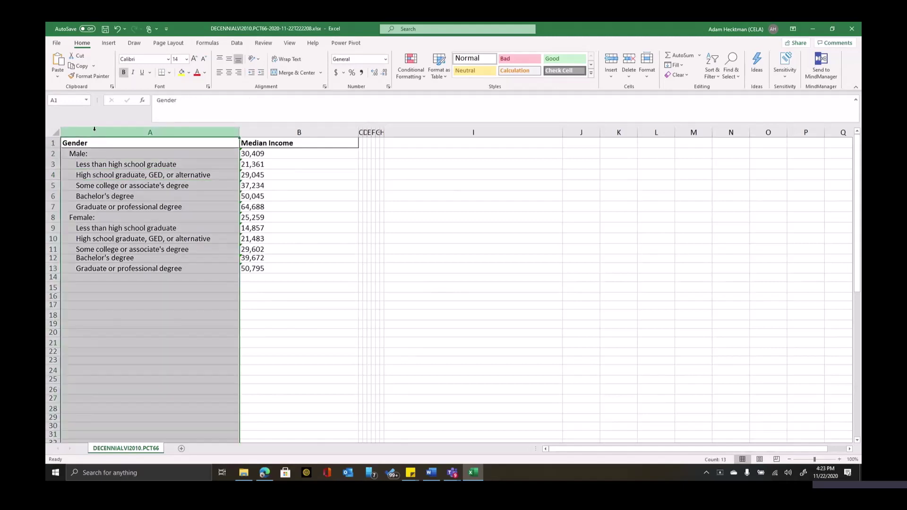
right_click(95, 131)
left_click(108, 205)
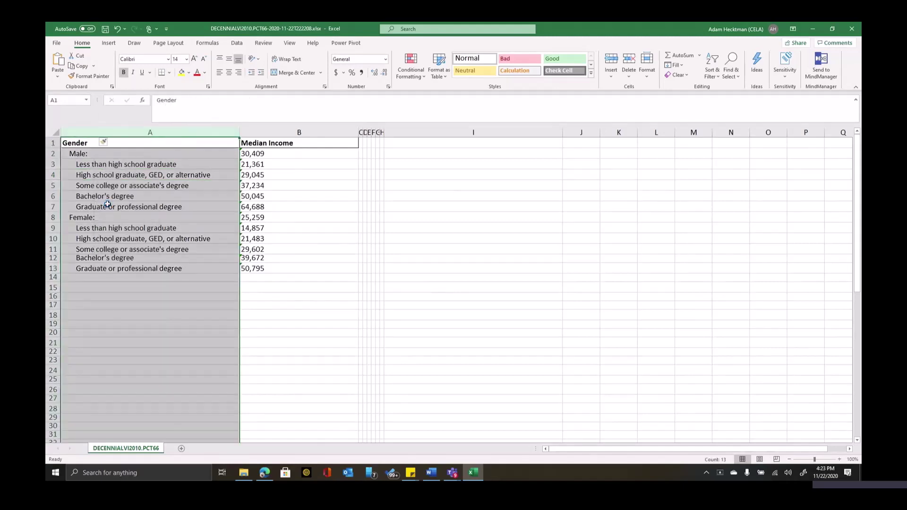
left_click(121, 142)
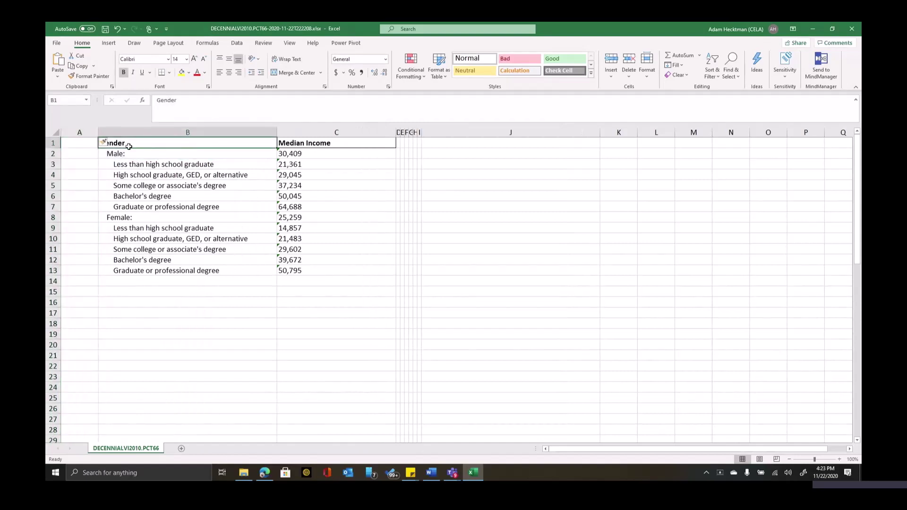
key("ctrl+x")
left_click(74, 142)
key("Return")
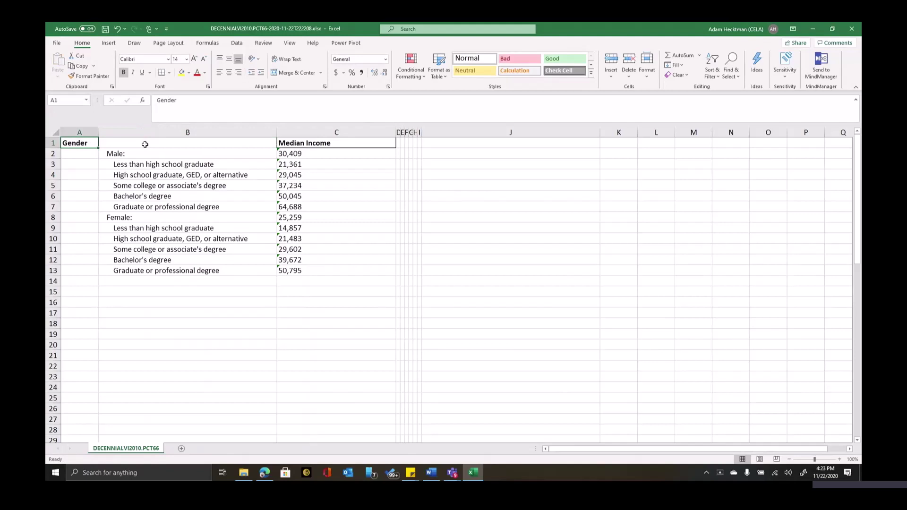
left_click(146, 144)
type("Educa")
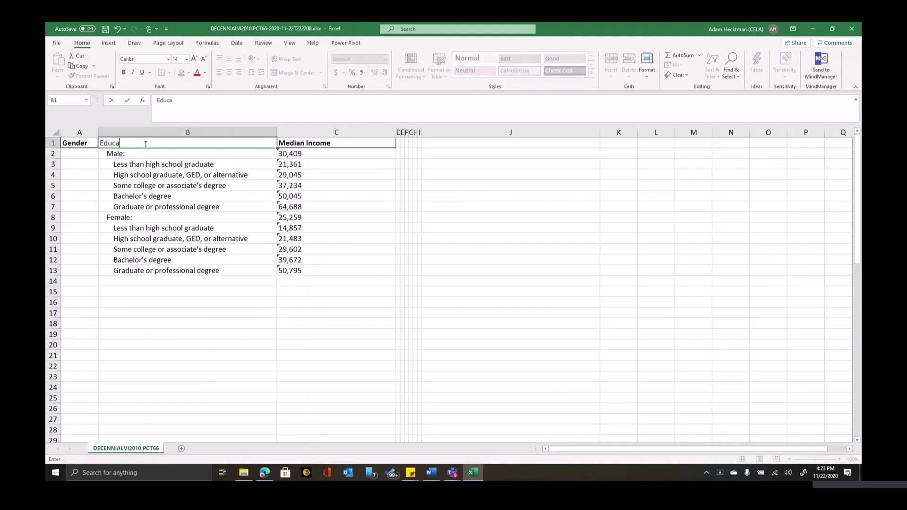
type("tion")
key("Return")
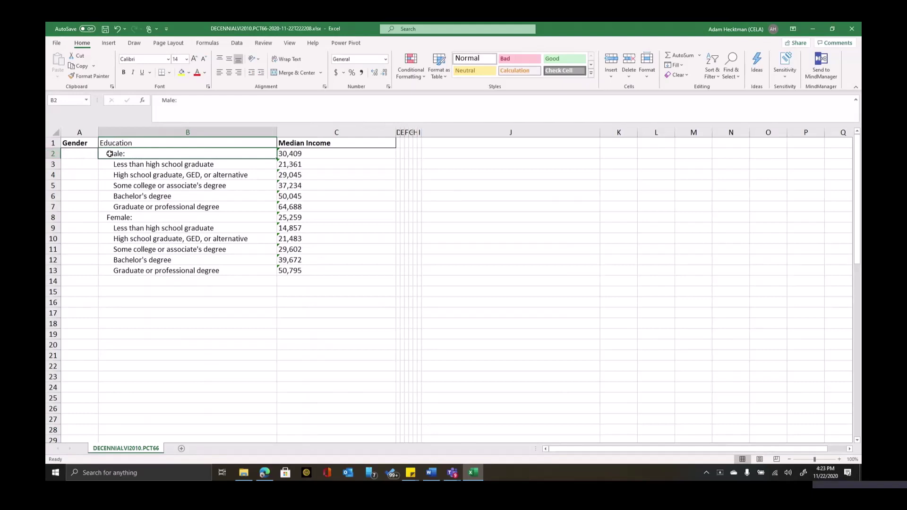
Move the Male: and Female: labels into the Gender column beside their first education rows
left_click_drag(110, 153, 83, 162)
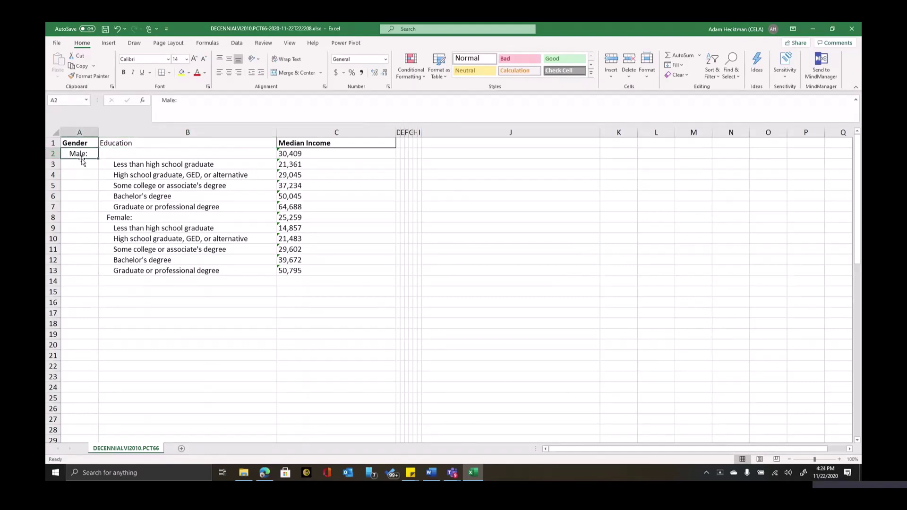
left_click_drag(84, 162, 82, 165)
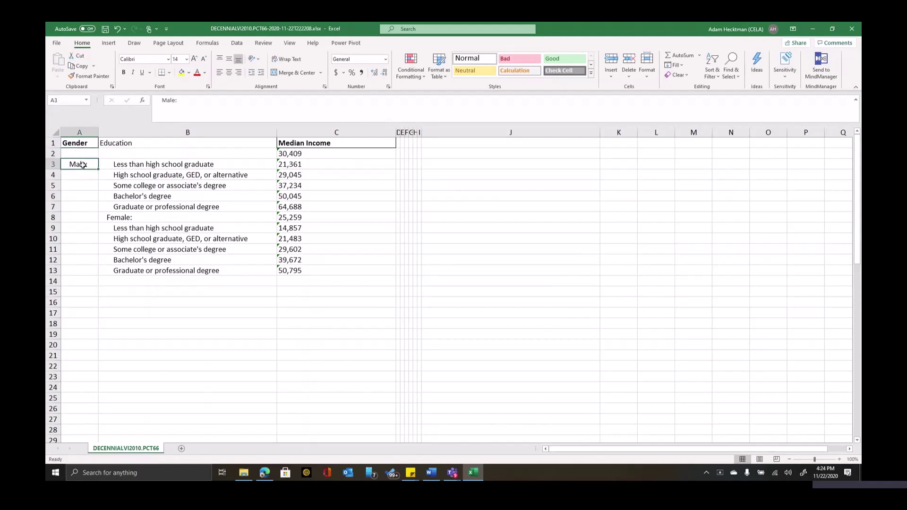
left_click(108, 218)
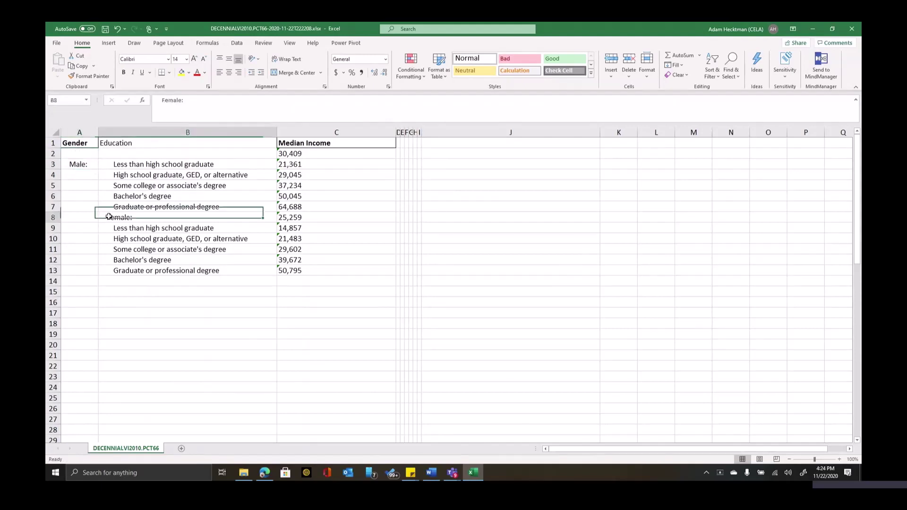
key("ctrl+c")
left_click(80, 228)
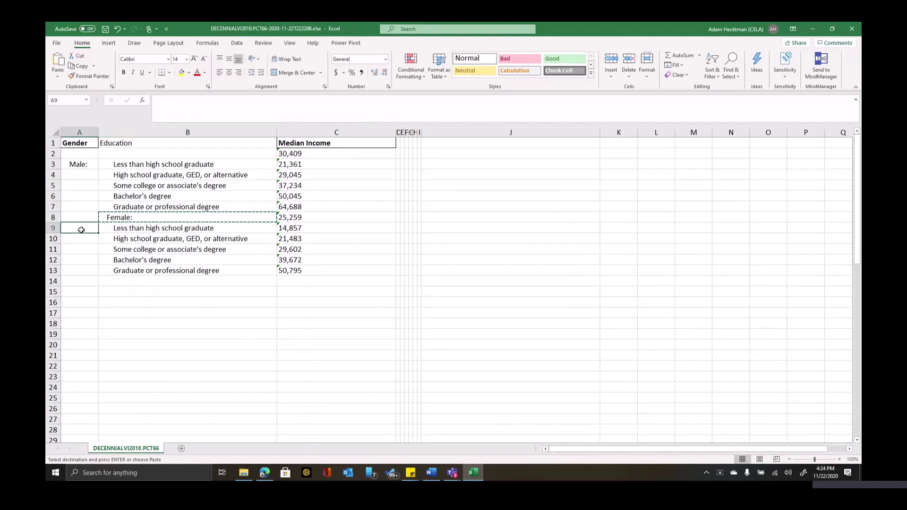
key("Return")
Fill Male: down through row 7 and Female: down through row 13
left_click(86, 168)
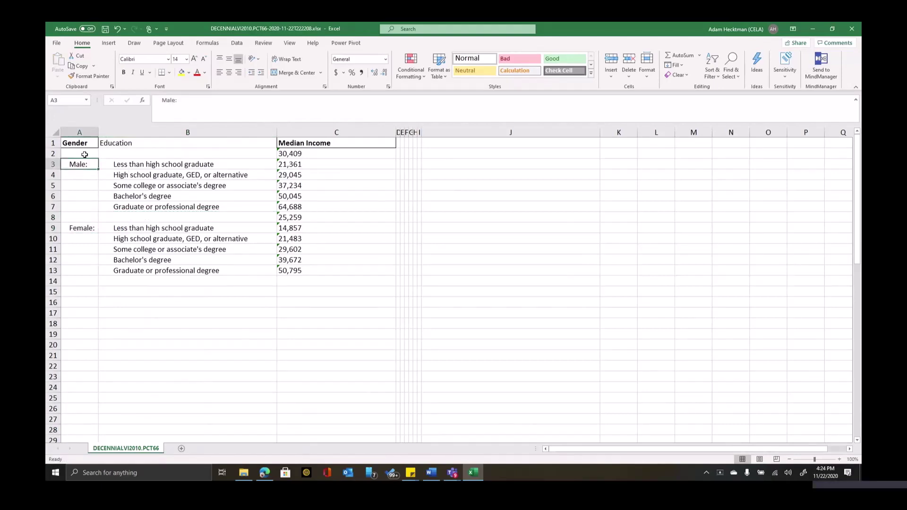
left_click_drag(98, 169, 99, 211)
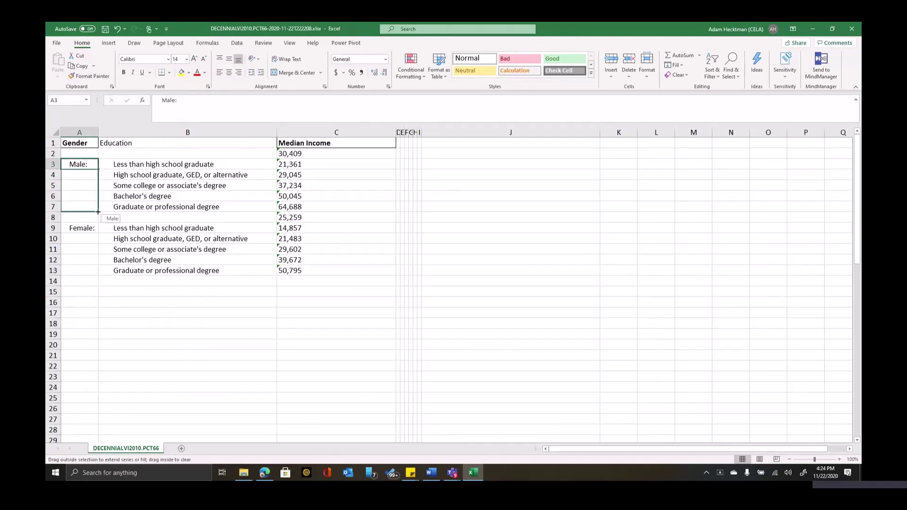
left_click_drag(98, 212, 98, 213)
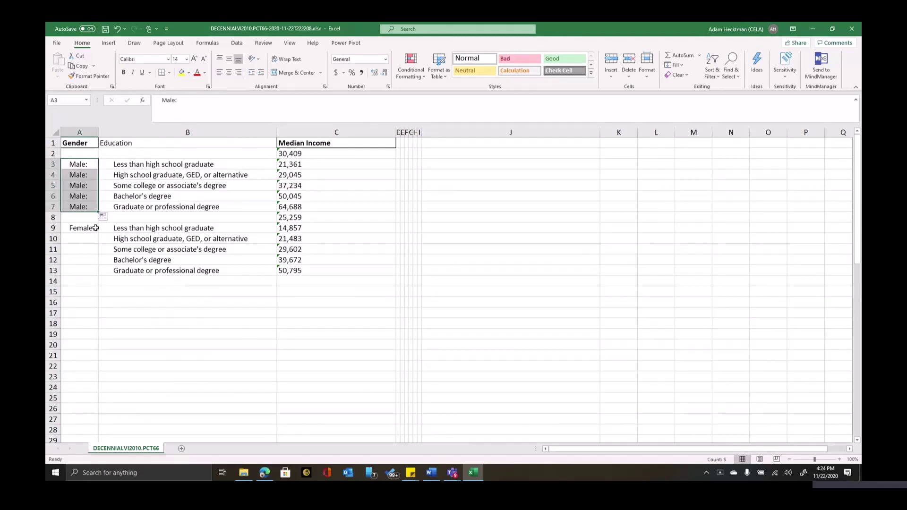
left_click(94, 234)
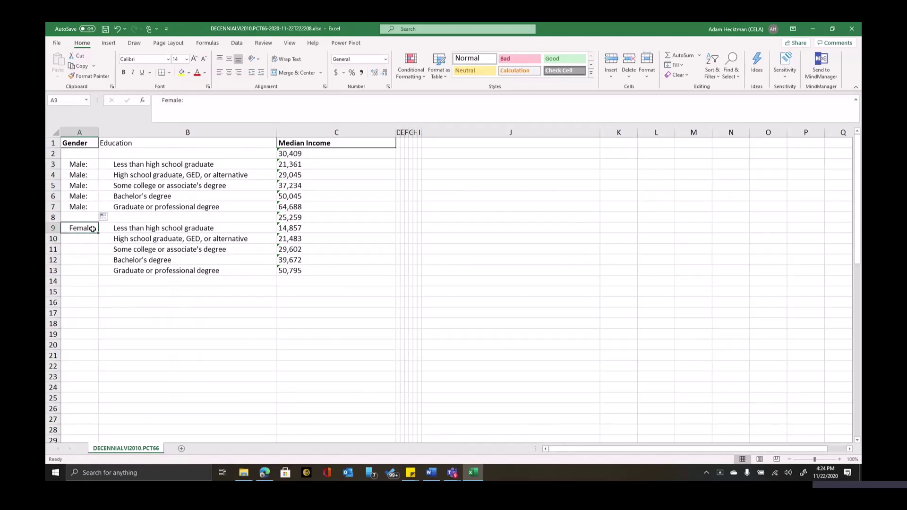
left_click_drag(98, 233, 98, 278)
Delete the blank row 2 and the blank row between the male and female groups
left_click(52, 153)
right_click(54, 154)
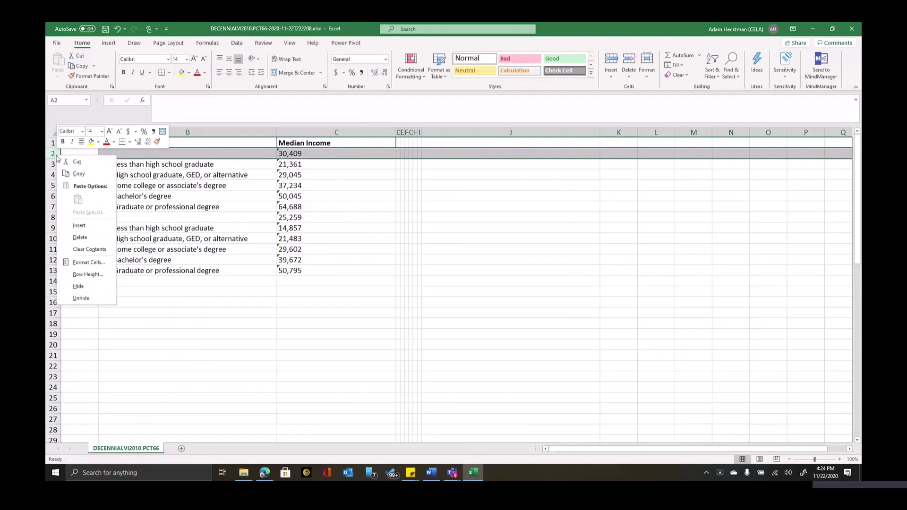
left_click(80, 238)
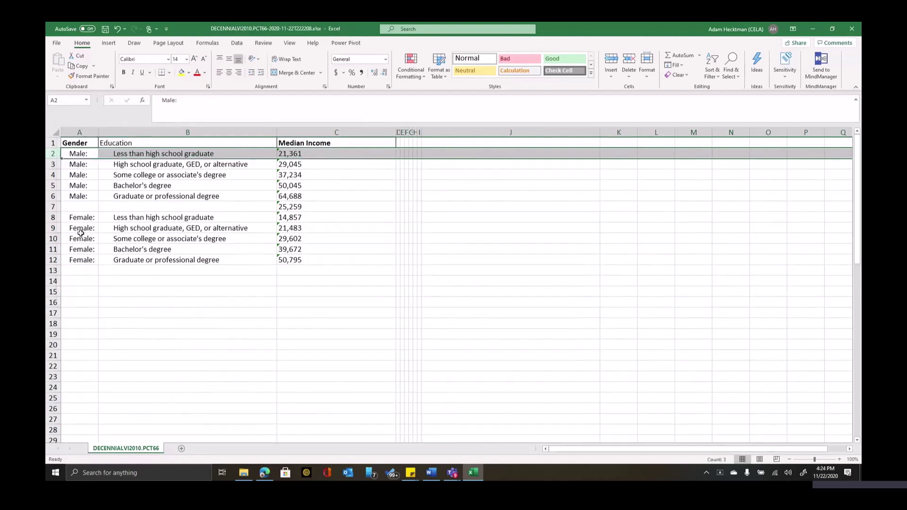
left_click(53, 207)
right_click(54, 206)
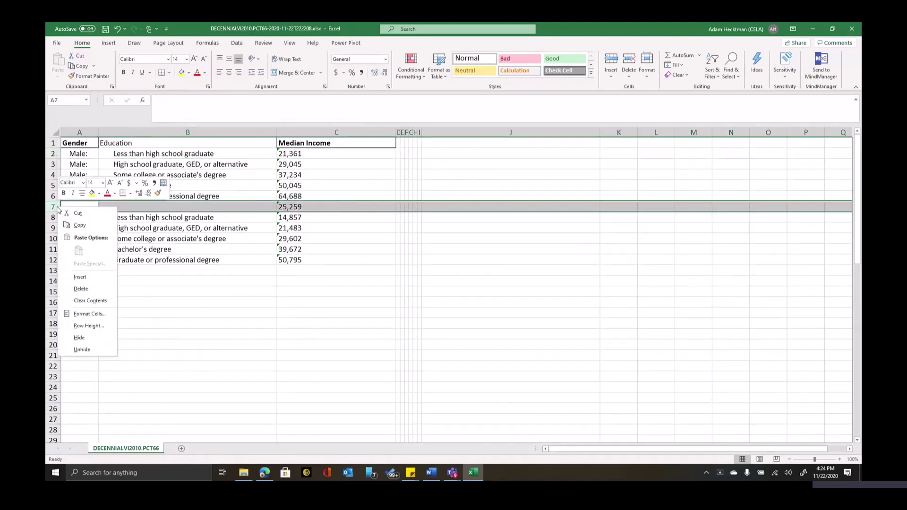
left_click(102, 292)
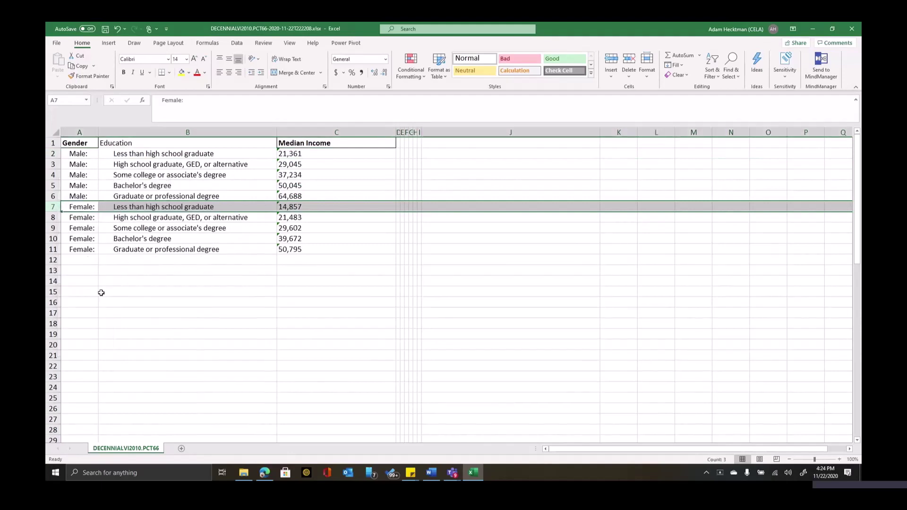
left_click(140, 164)
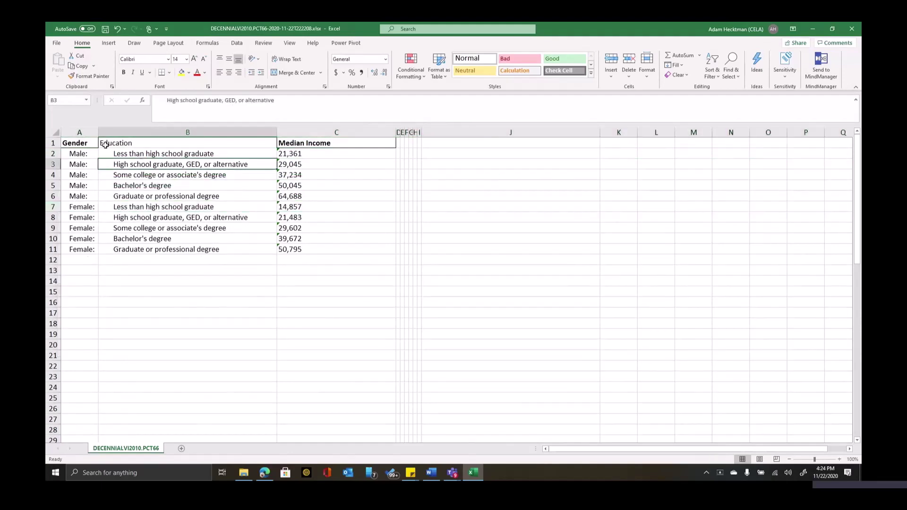
left_click(73, 144)
left_click(89, 76)
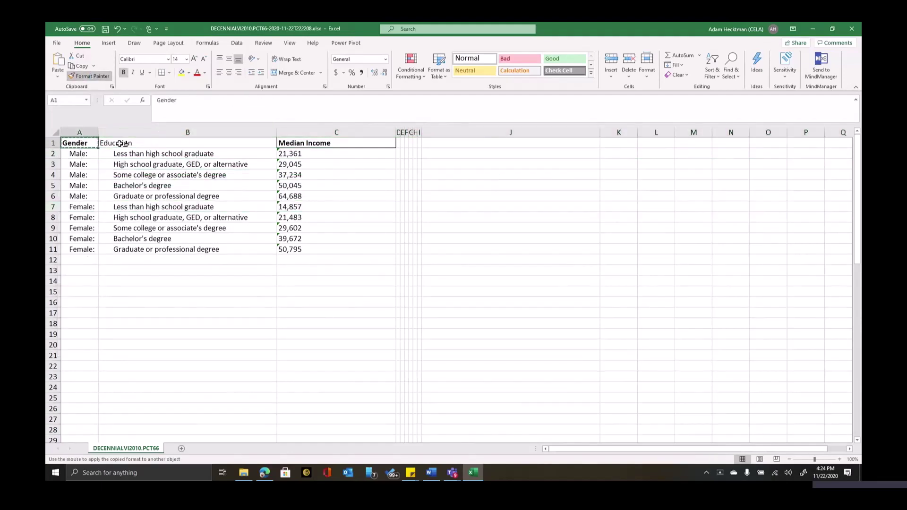
Make Education bold and format the range as a blue-style table with headers
left_click(122, 143)
left_click(147, 196)
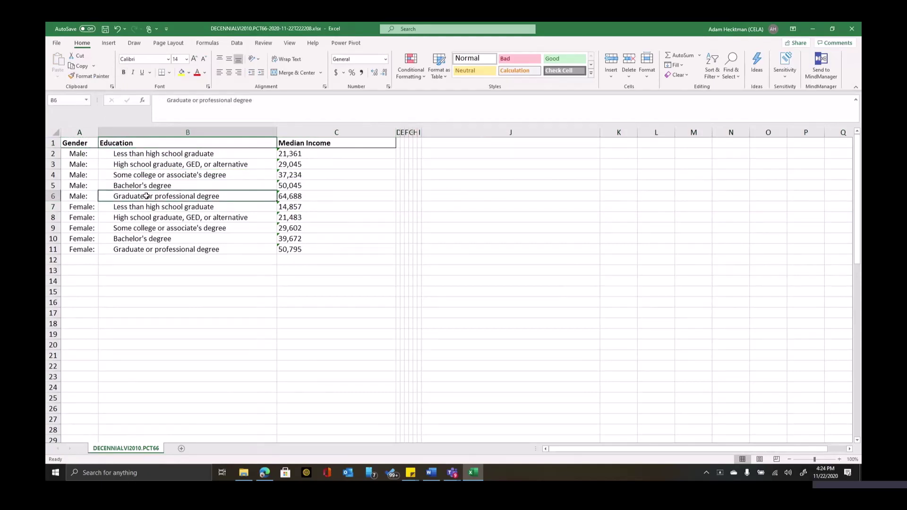
left_click(439, 69)
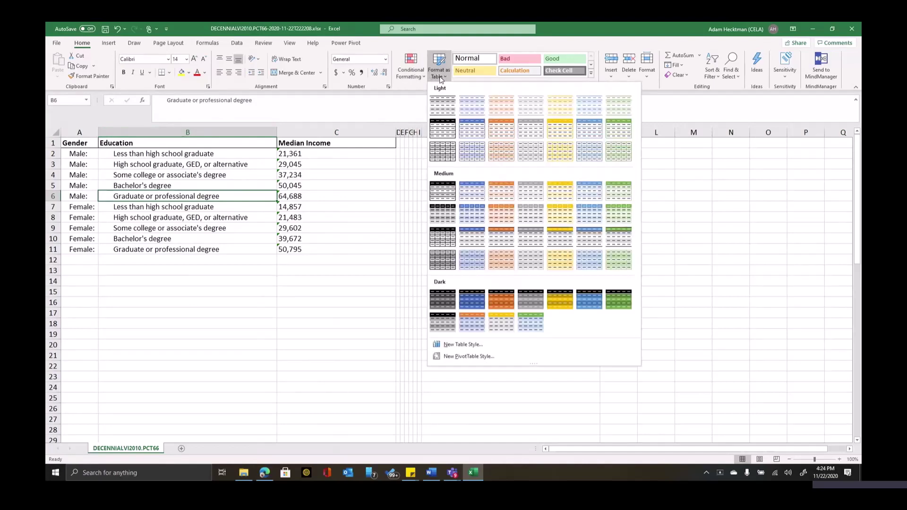
left_click(462, 119)
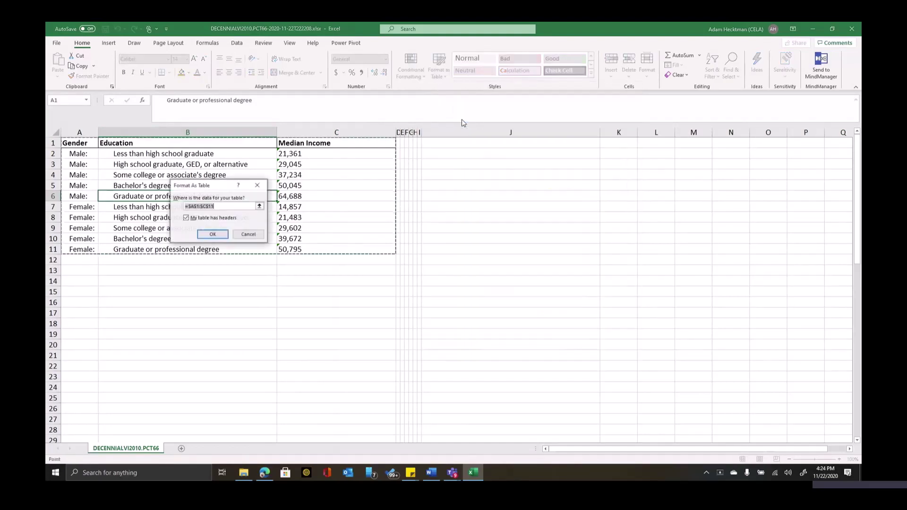
left_click(216, 238)
left_click(187, 215)
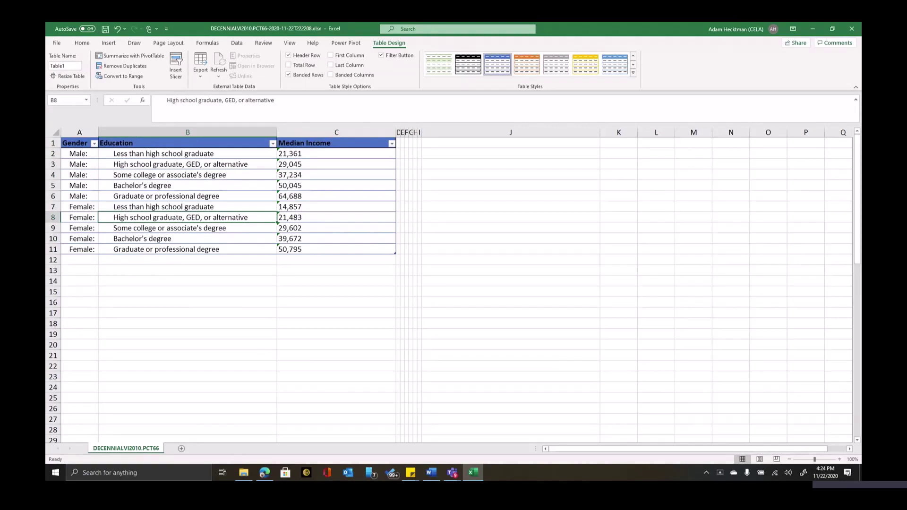
Convert the Median Income values C2:C11 from text to real numbers
left_click(284, 165)
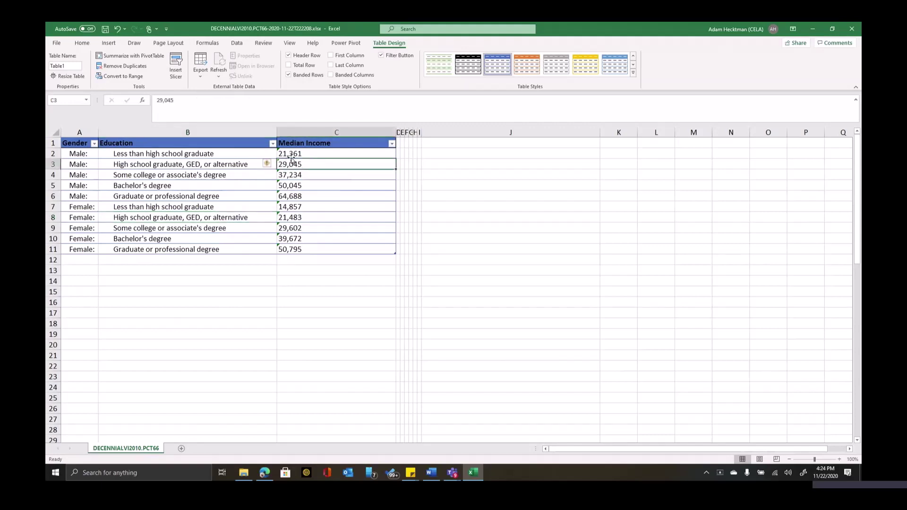
left_click(292, 156)
left_click_drag(293, 155, 297, 248)
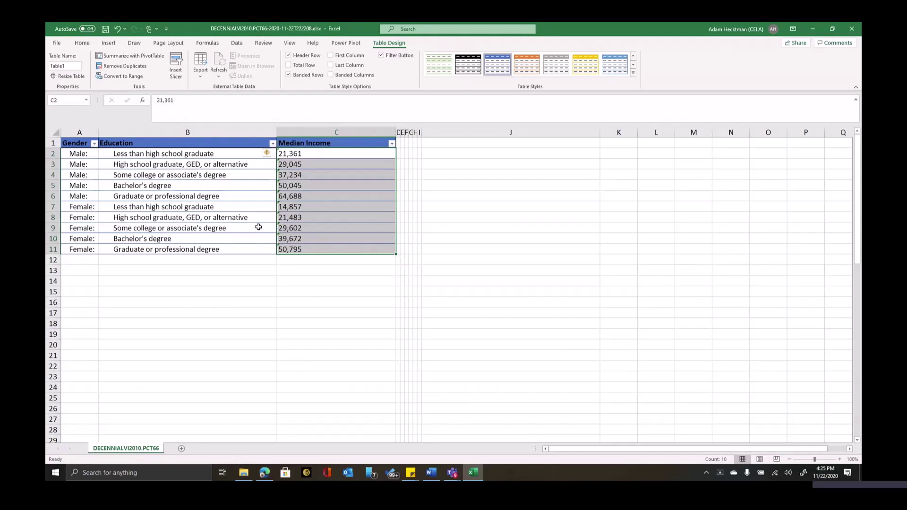
mouse_move(267, 154)
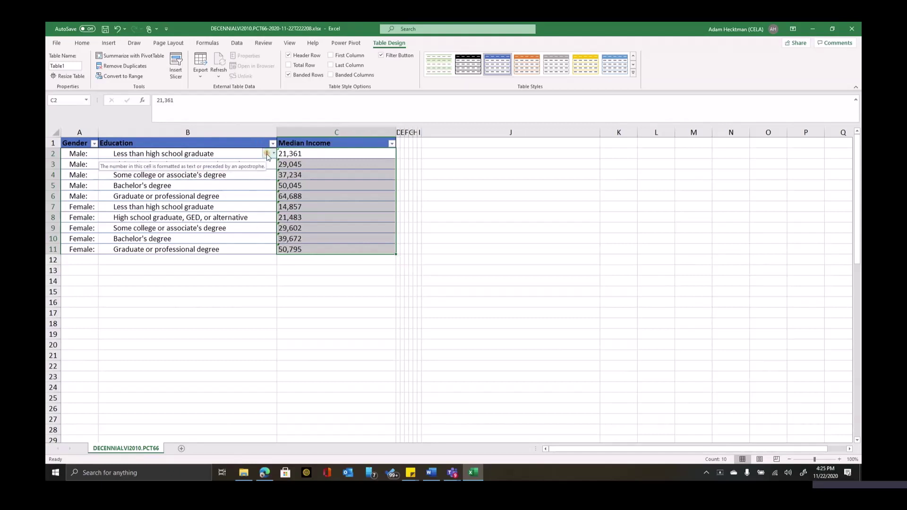
left_click(273, 154)
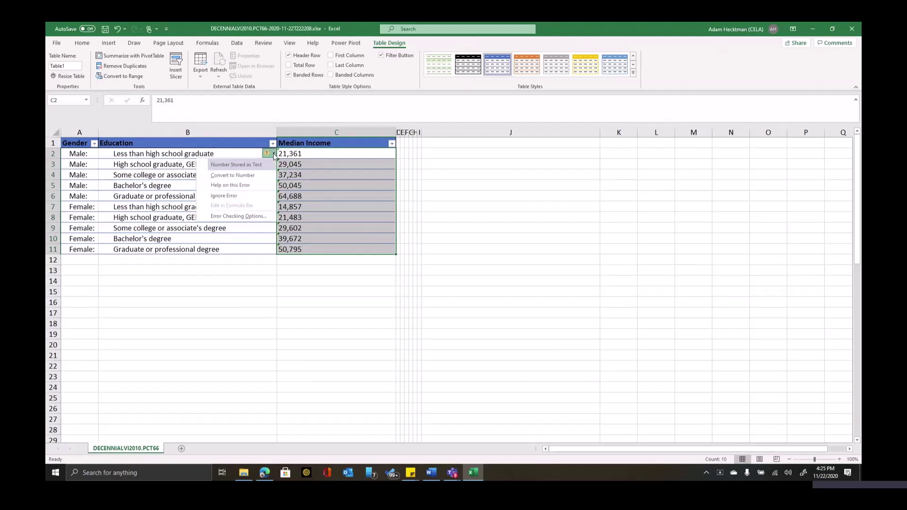
left_click(259, 180)
left_click(297, 183)
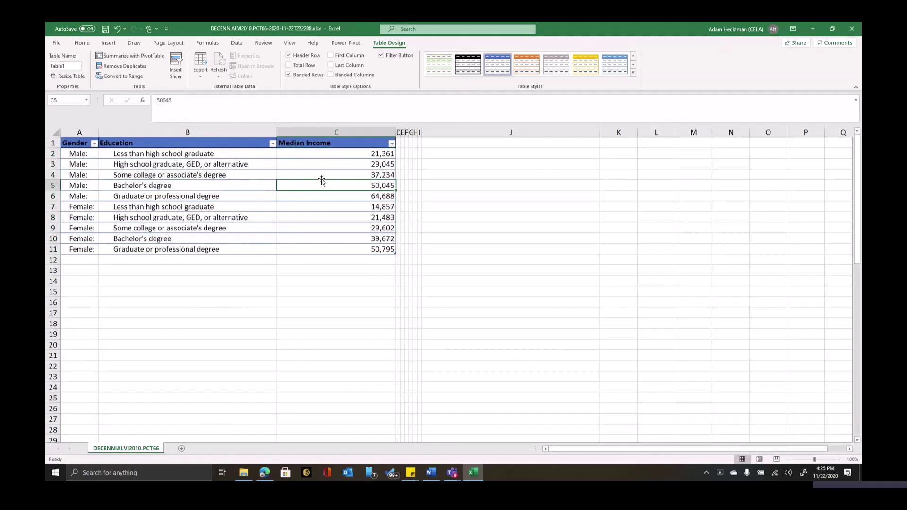
left_click(224, 213)
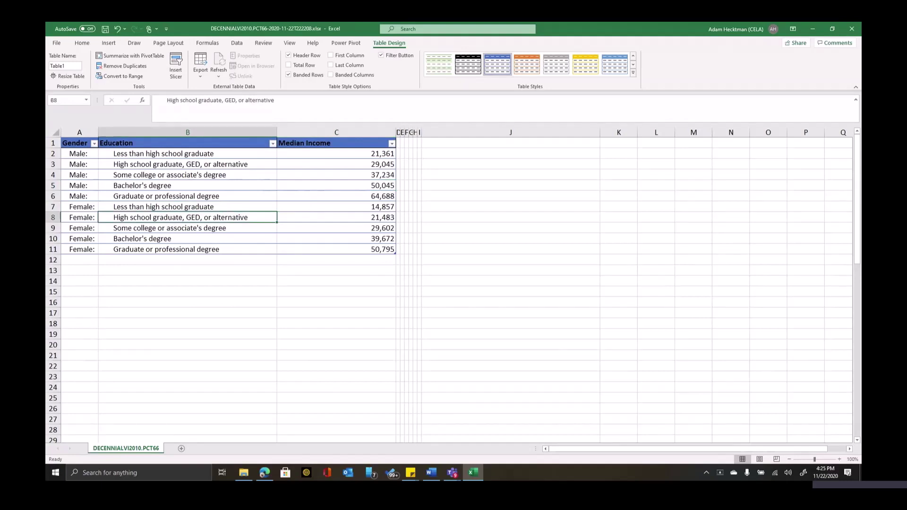
Select the whole table and choose the Treemap from Recommended Charts
key("ctrl+a")
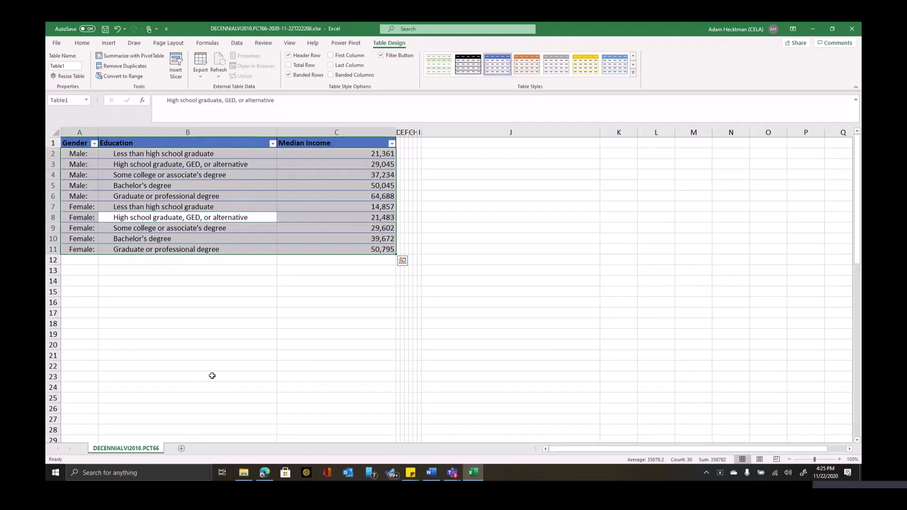
left_click(108, 42)
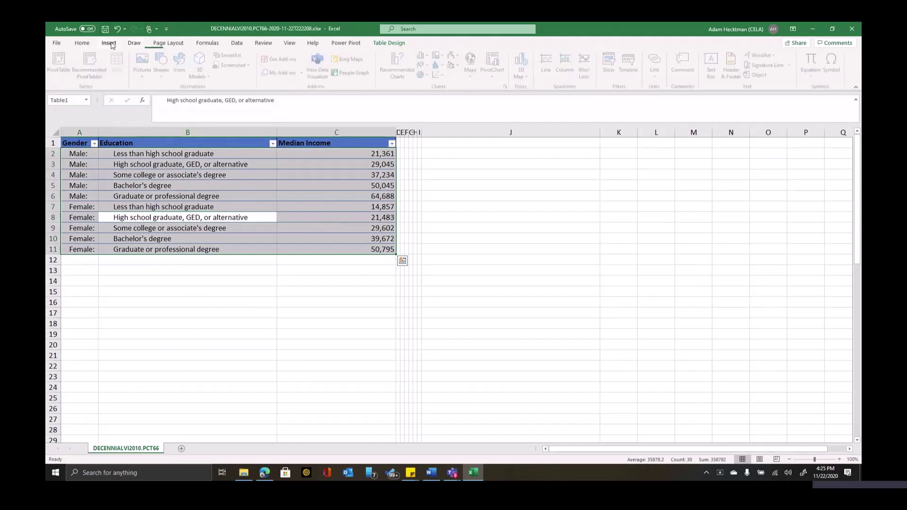
left_click(402, 80)
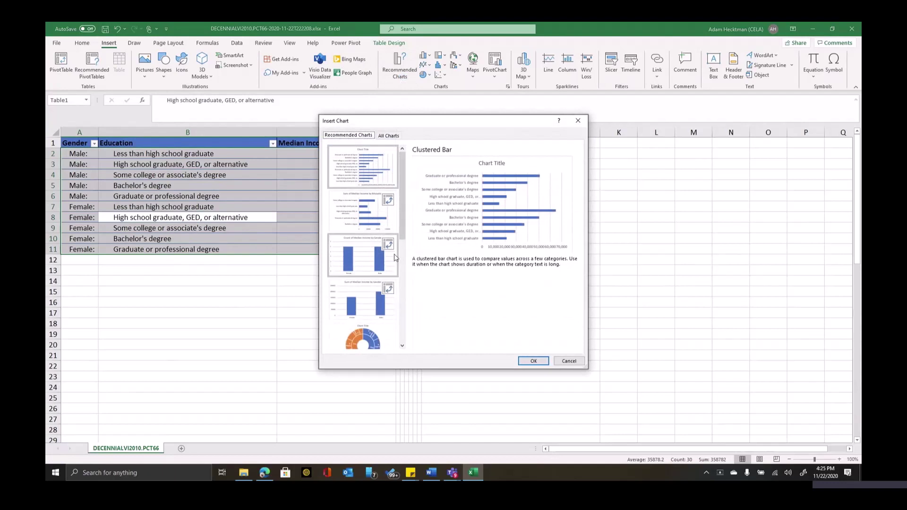
left_click(403, 346)
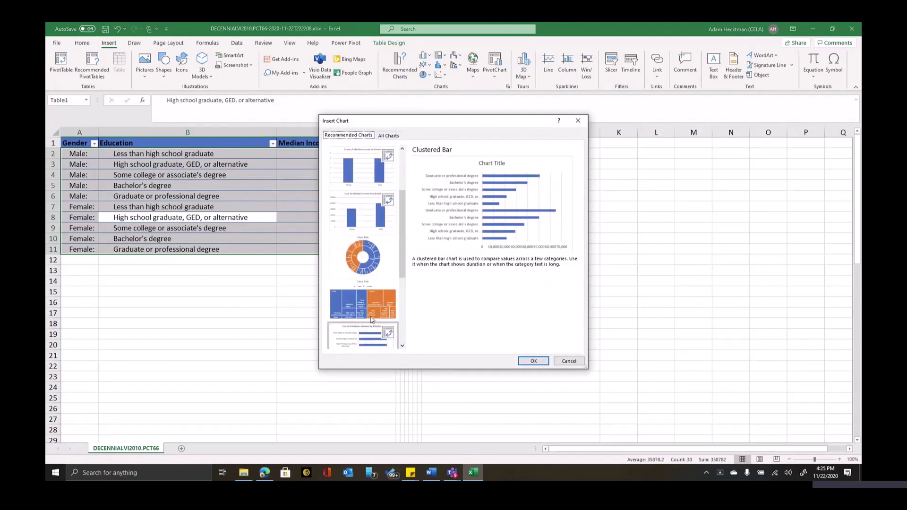
left_click(368, 313)
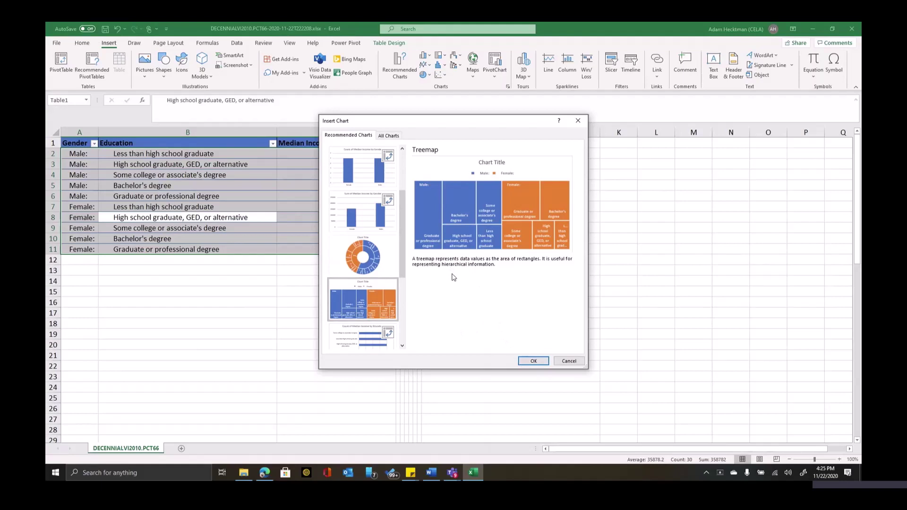
Insert the treemap chart and enlarge it
left_click(542, 361)
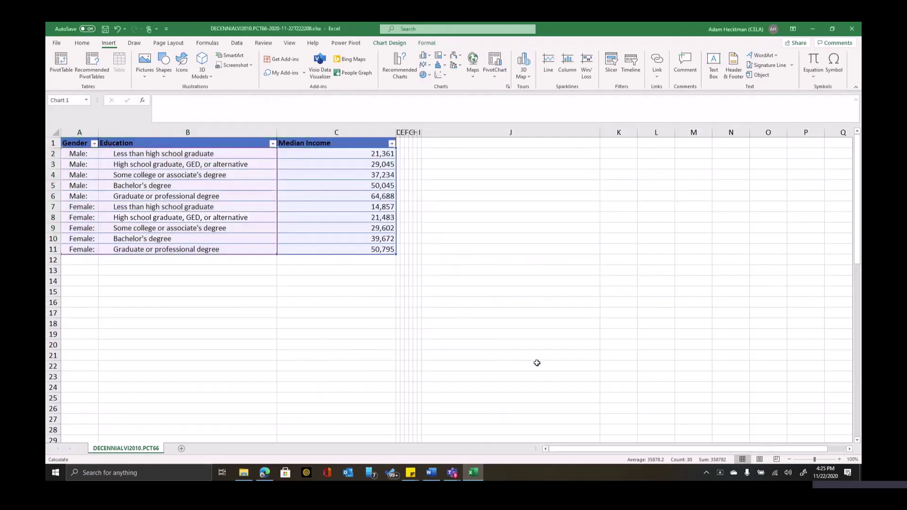
left_click_drag(559, 350, 774, 407)
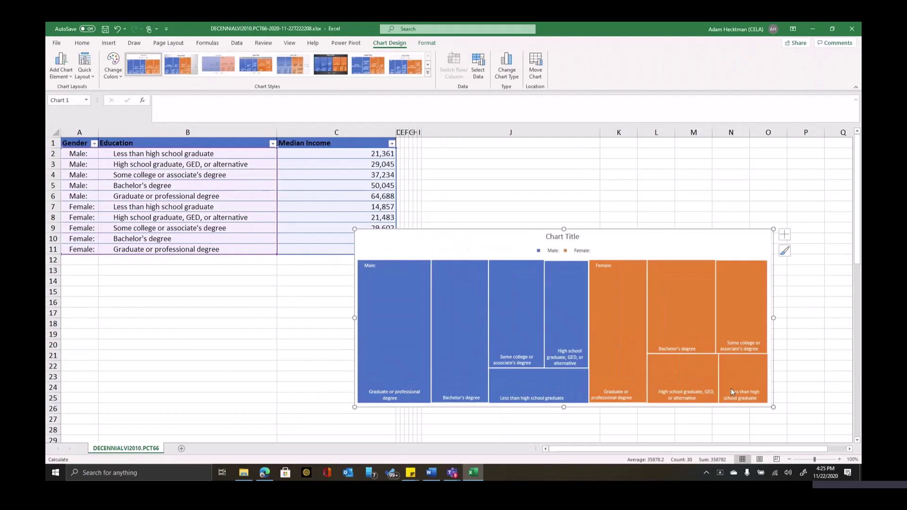
Title the chart 'Median Income By Gender' and move it left beside the table
double_click(563, 239)
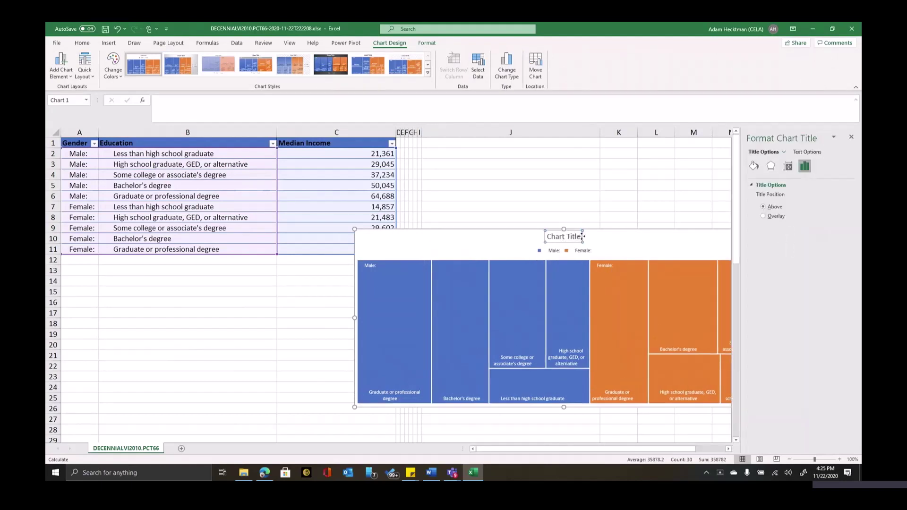
double_click(576, 239)
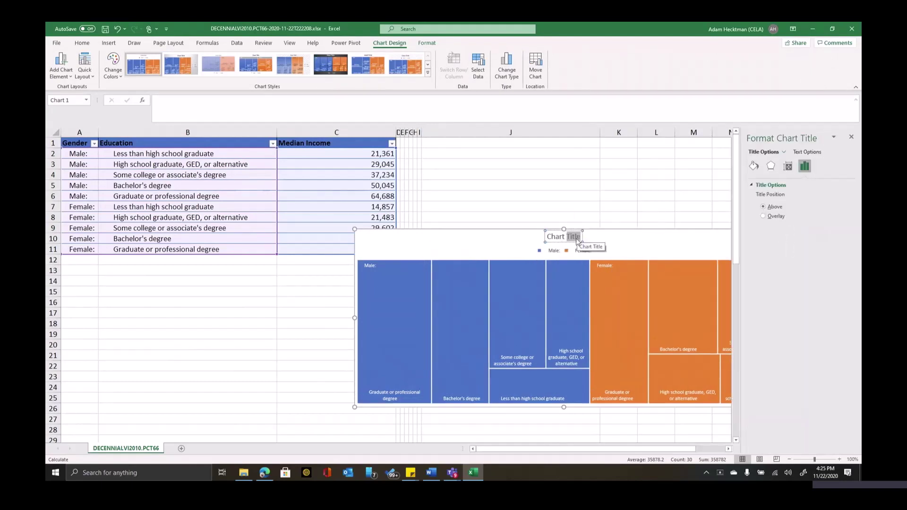
key("BackSpace")
key("BackSpace")
key("BackSpace")
key("BackSpace")
key("BackSpace")
key("BackSpace")
key("BackSpace")
type("Medi")
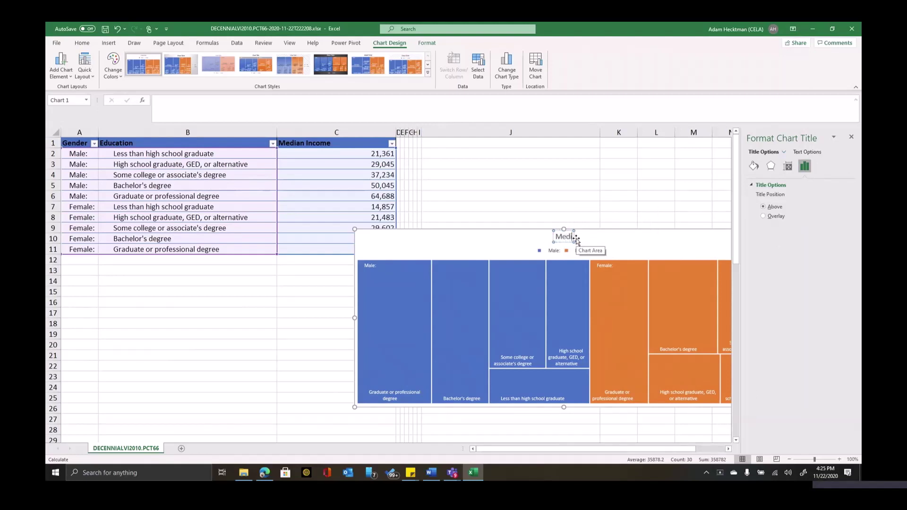
type("an In")
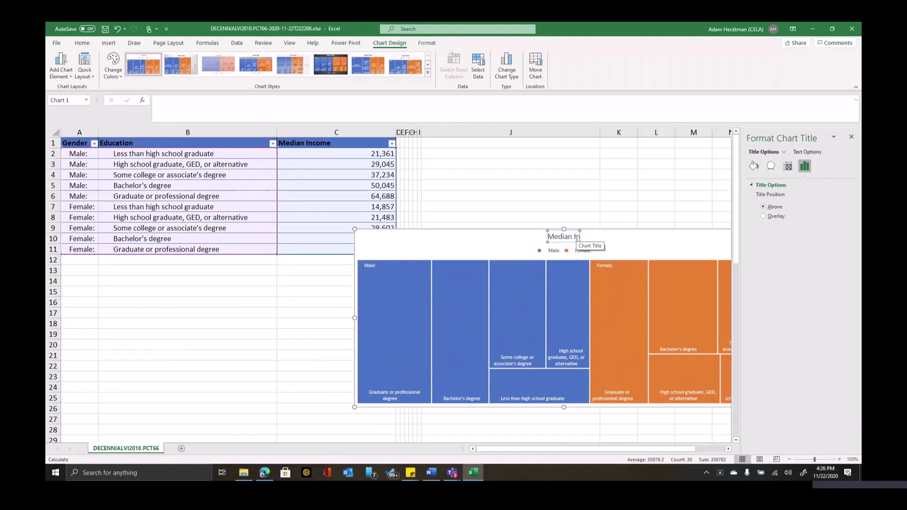
type("come By G")
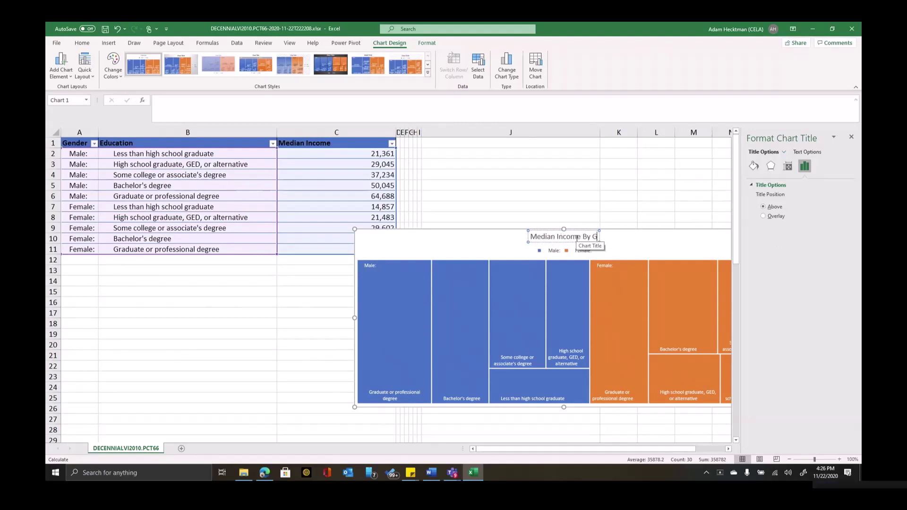
type("ender")
key("Return")
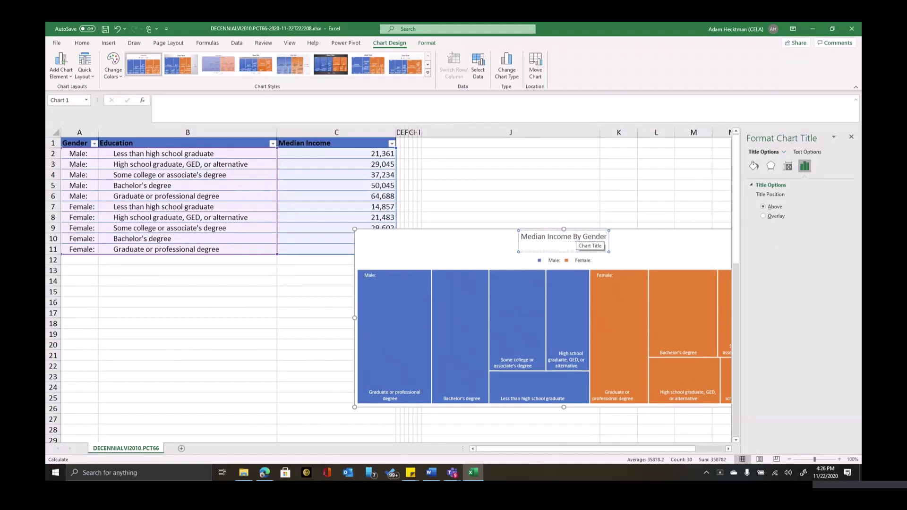
key("BackSpace")
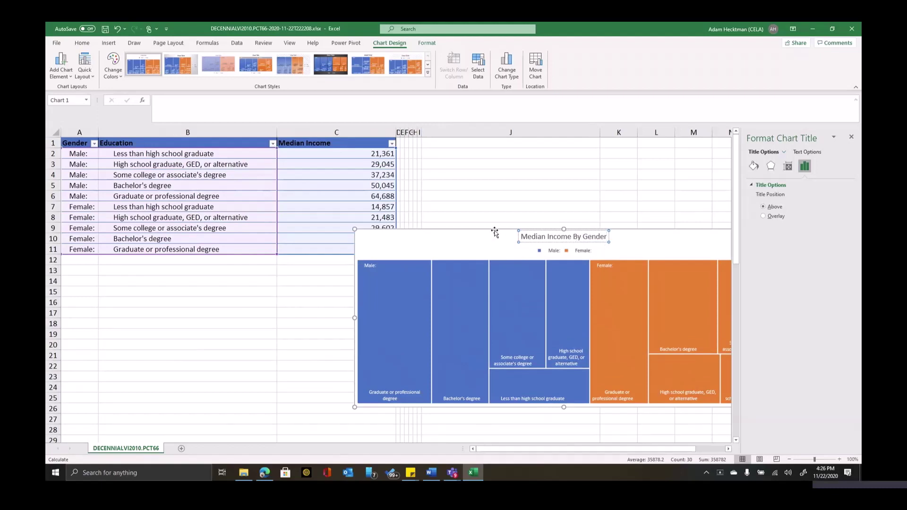
left_click(500, 237)
left_click_drag(389, 226, 237, 221)
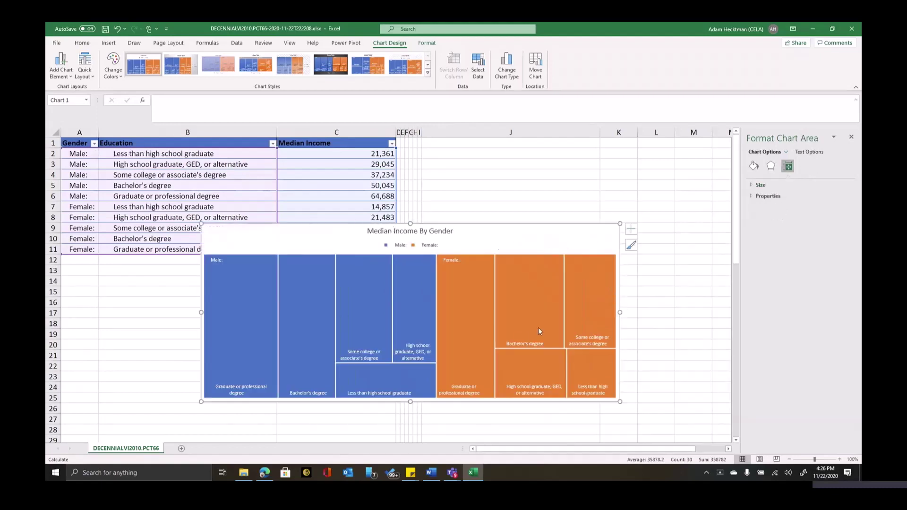
left_click(451, 431)
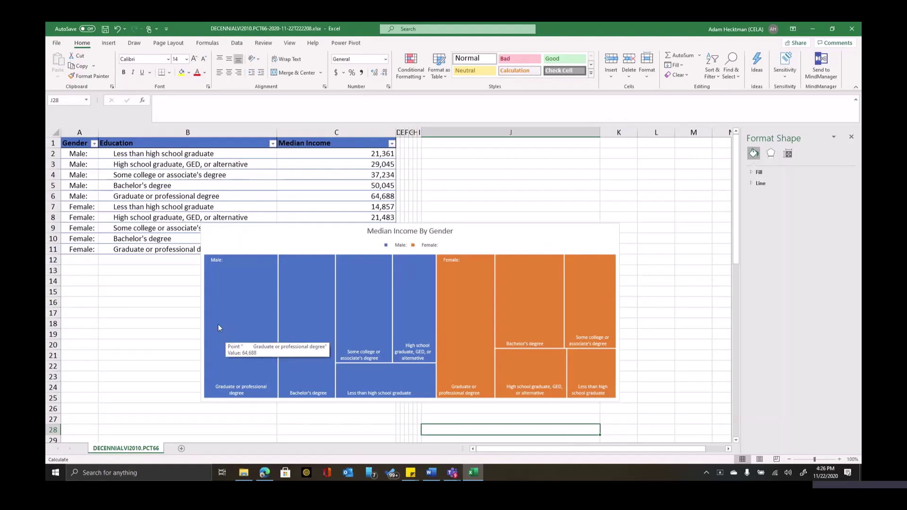
mouse_move(306, 326)
mouse_move(274, 358)
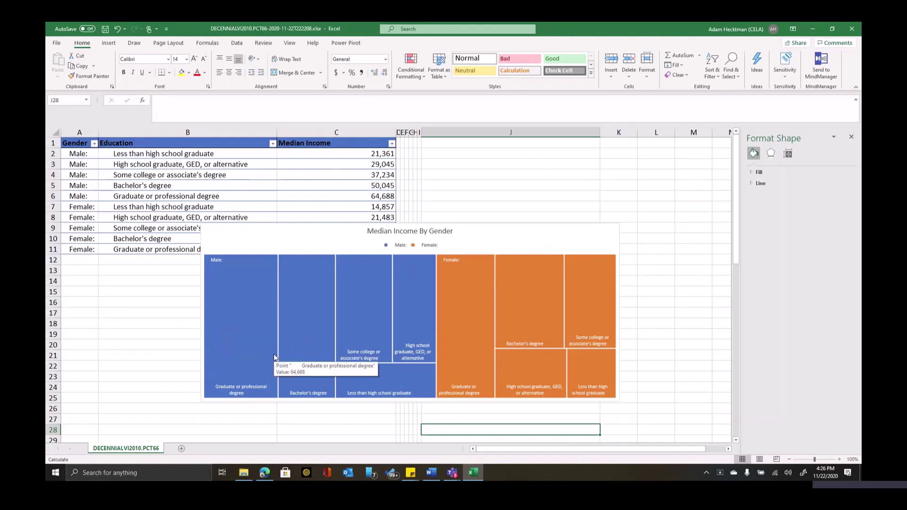
left_click(265, 230)
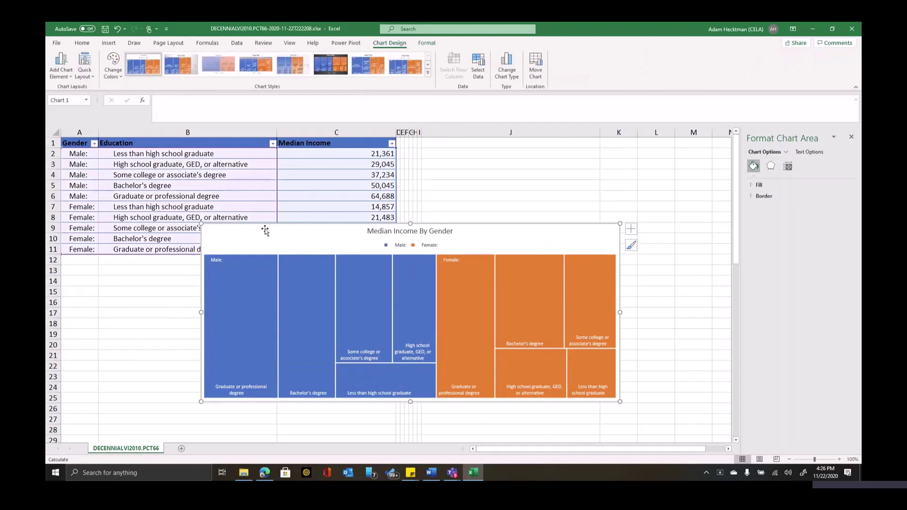
Change the treemap to a Sunburst chart of the same Median Income data
left_click(506, 73)
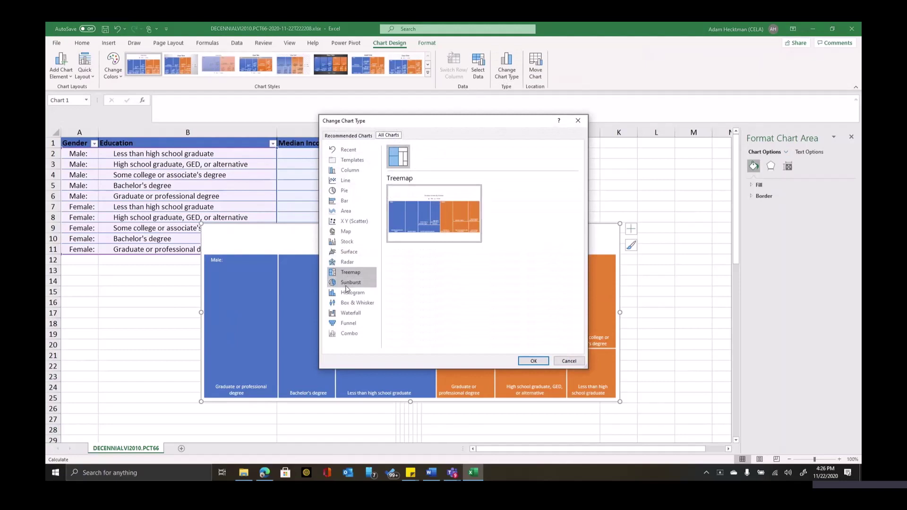
left_click(347, 283)
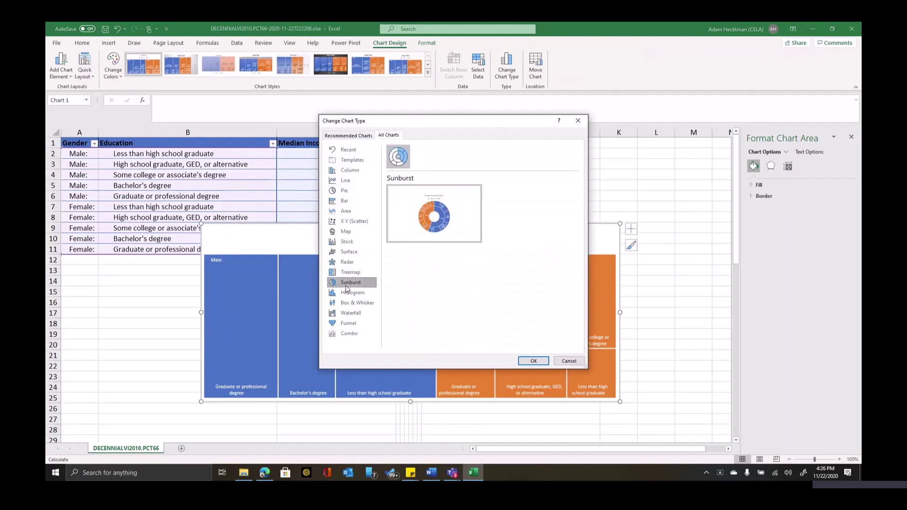
left_click(534, 362)
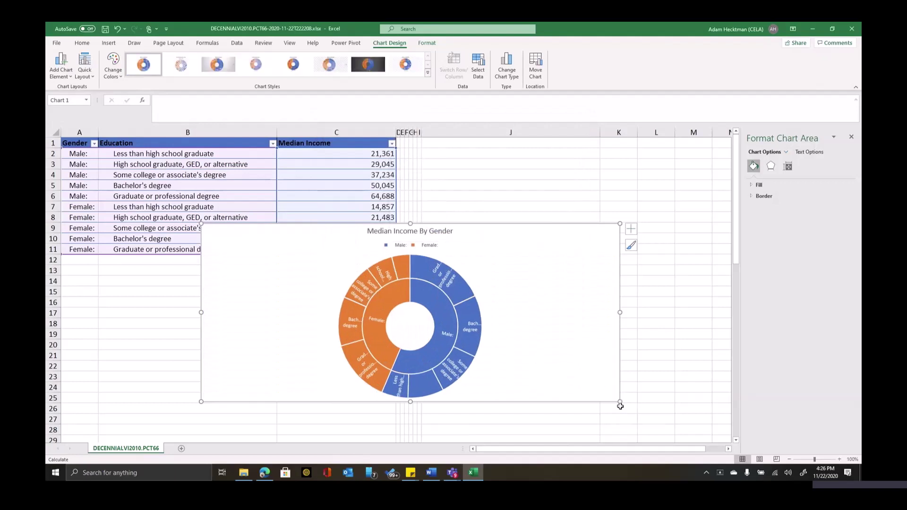
Enlarge the sunburst by its corner handles and browse the Chart Styles gallery for a shaded style
left_click_drag(620, 402, 663, 438)
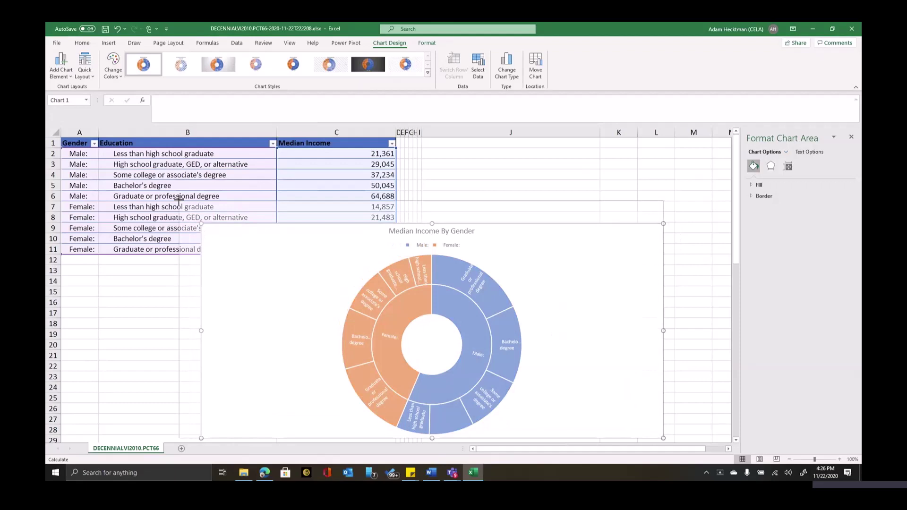
left_click_drag(201, 224, 165, 187)
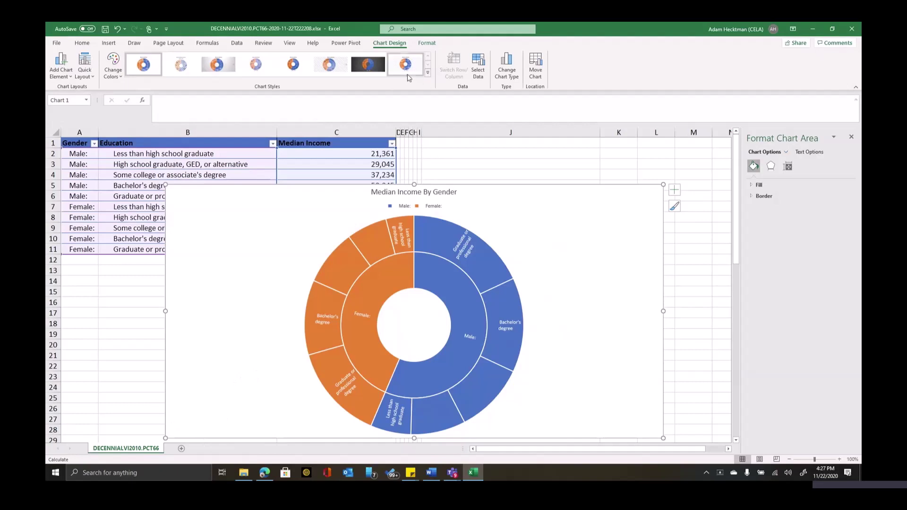
left_click(428, 74)
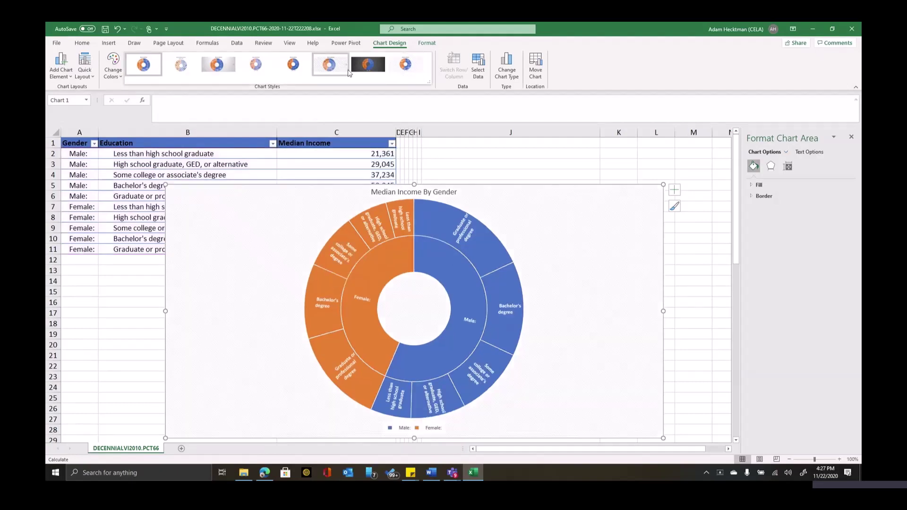